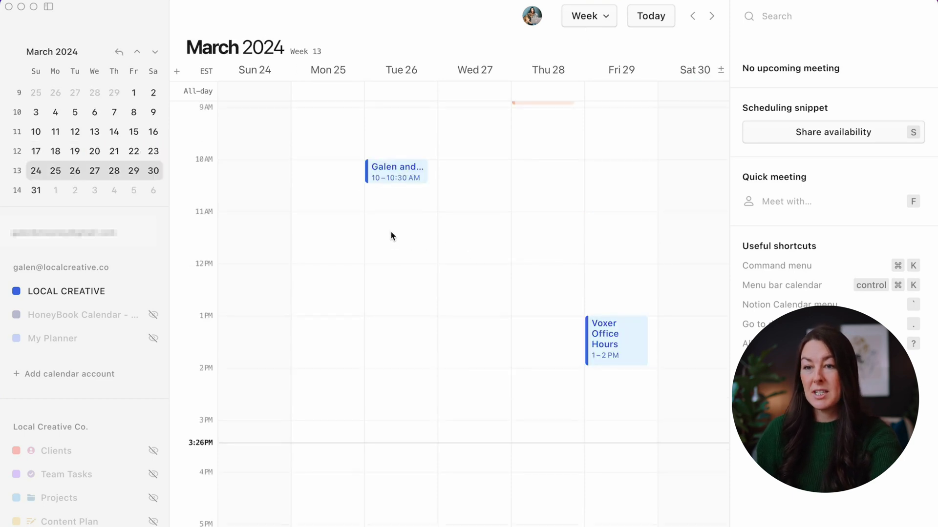
Create an event titled Test Event on Tuesday, March 26 from 11 AM to 12 PM and expand its time options
left_click_drag(390, 221, 390, 264)
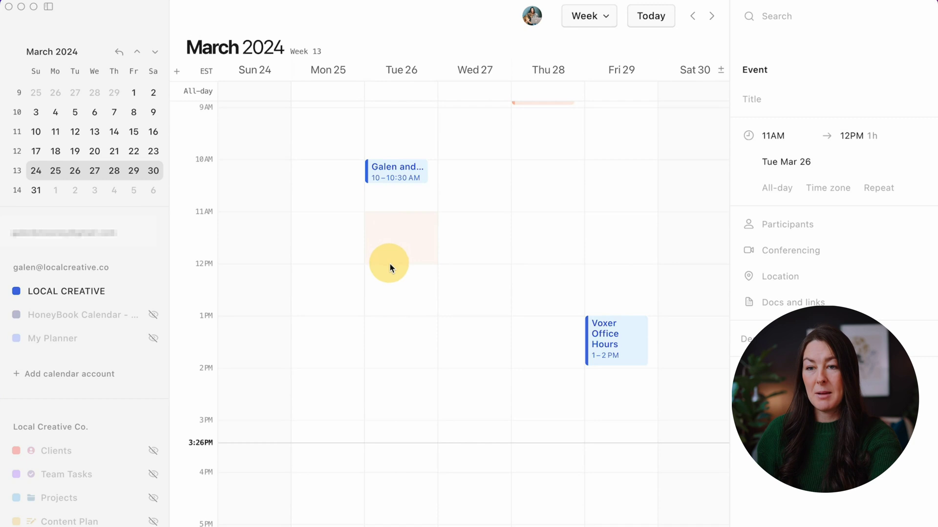
type("Test Event")
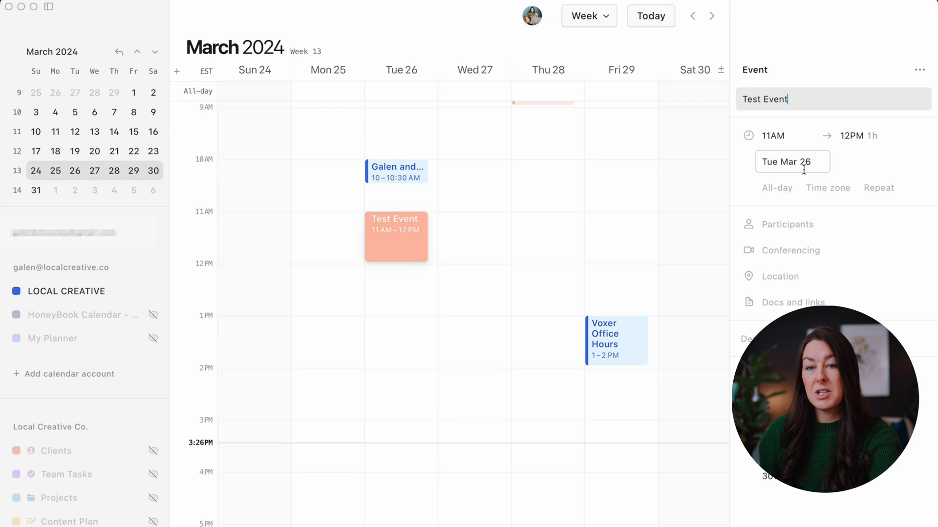
left_click(789, 193)
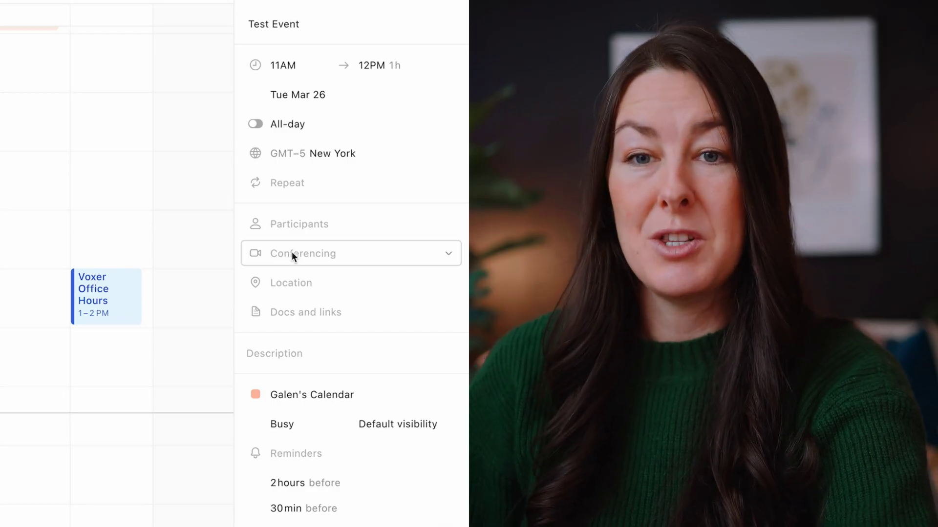
Look through the conferencing, location and availability options of Test Event
left_click(293, 251)
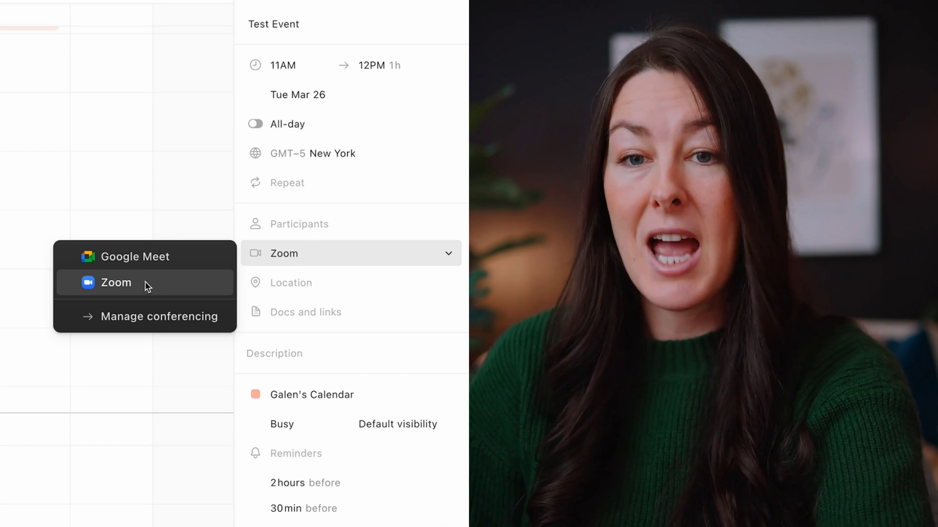
left_click(355, 283)
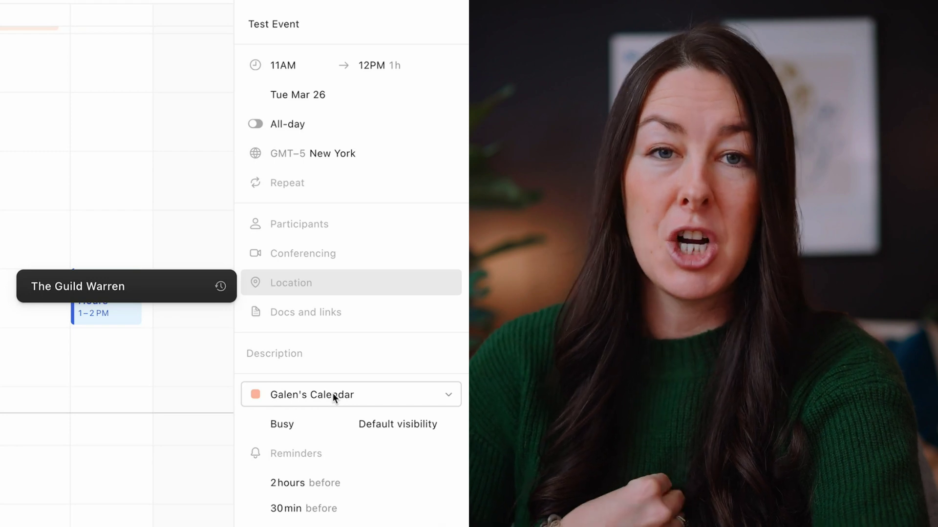
left_click(293, 424)
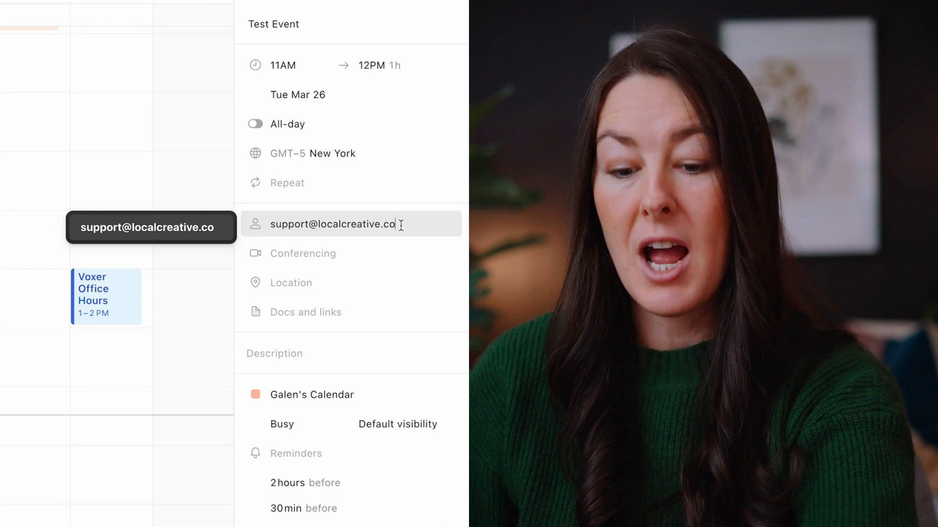
Add the participant's e-mail address to Test Event and attach a Zoom meeting as its conferencing
key("Return")
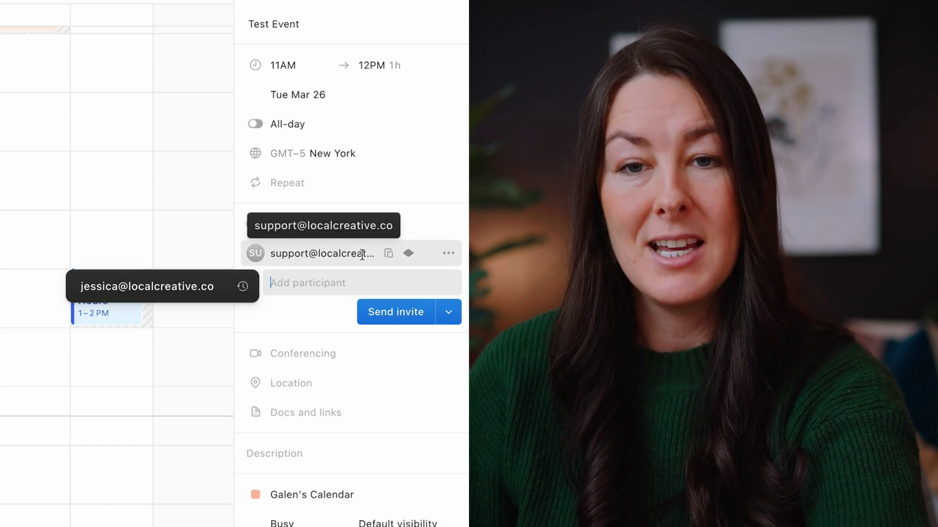
left_click(318, 353)
left_click(195, 388)
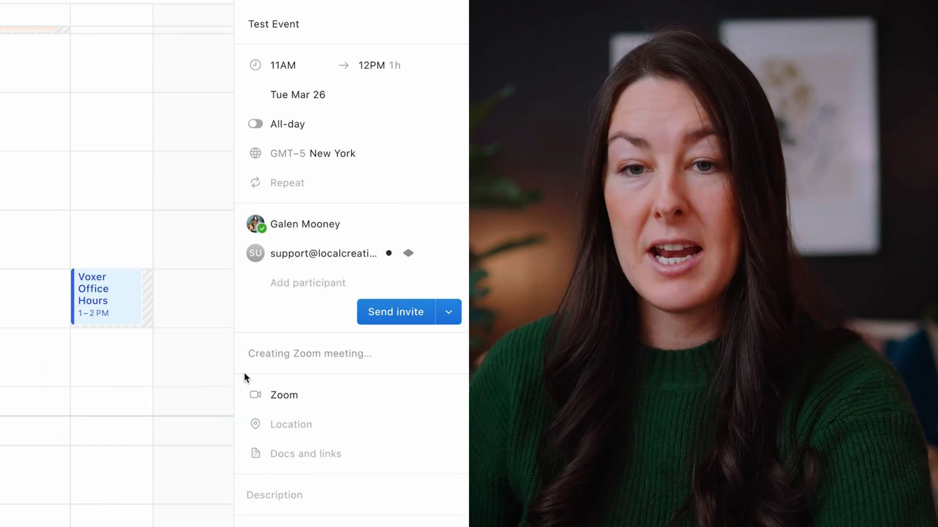
scroll(364, 361, "down", 1)
mouse_move(364, 362)
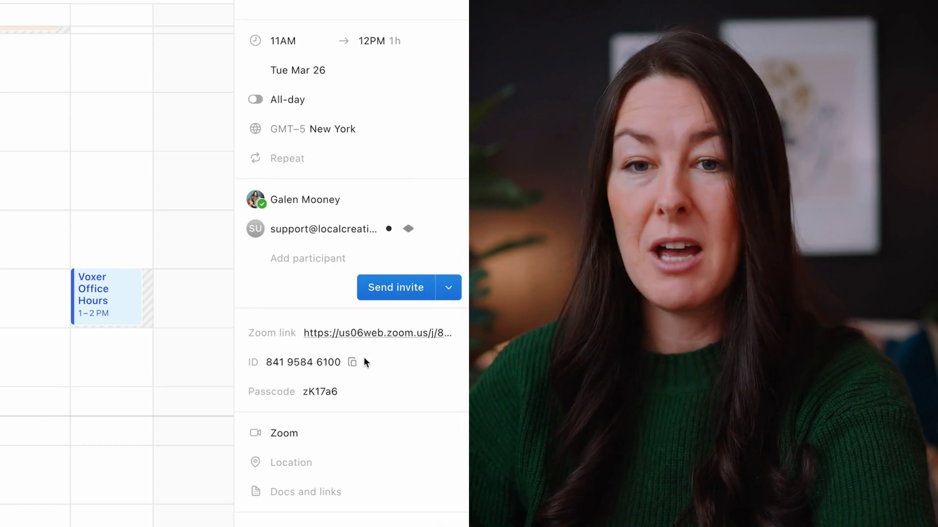
Create a Notion page titled Follow Up From Meeting in Team Tasks, Local Creative Co. workspace, and attach it to the event
scroll(365, 362, "down", 1)
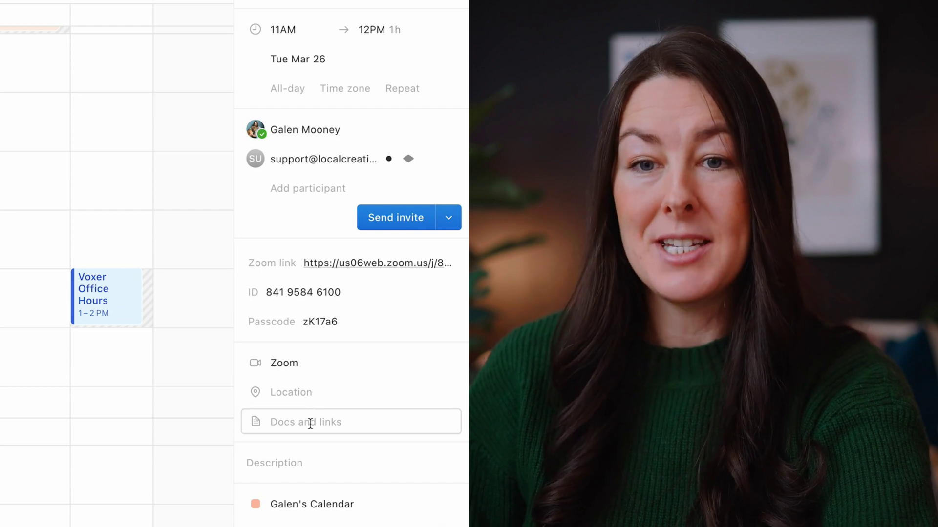
left_click(310, 424)
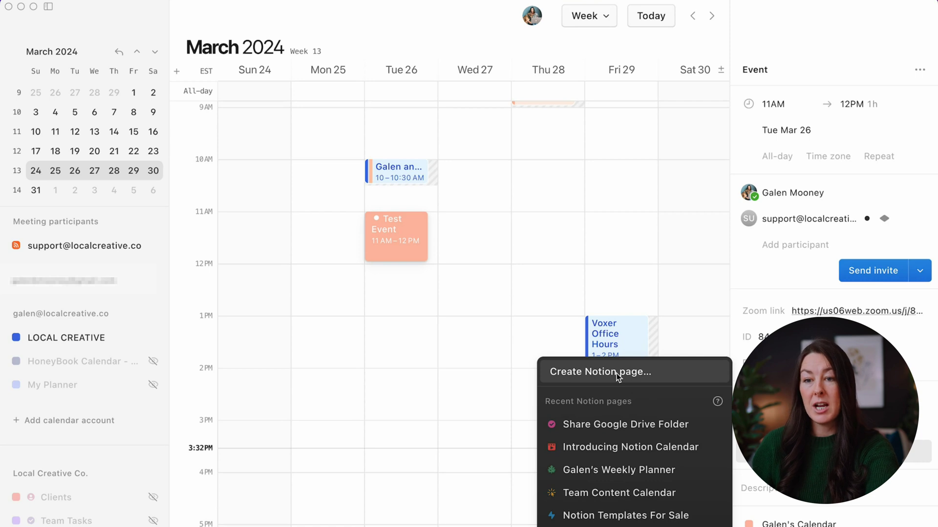
left_click(616, 374)
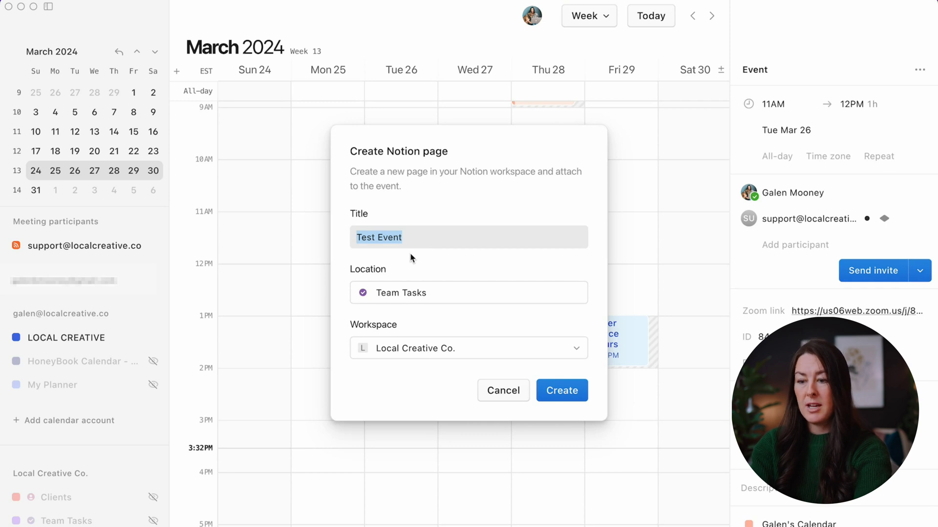
type("Follow UP")
key("BackSpace")
key("BackSpace")
type("p From Meeting")
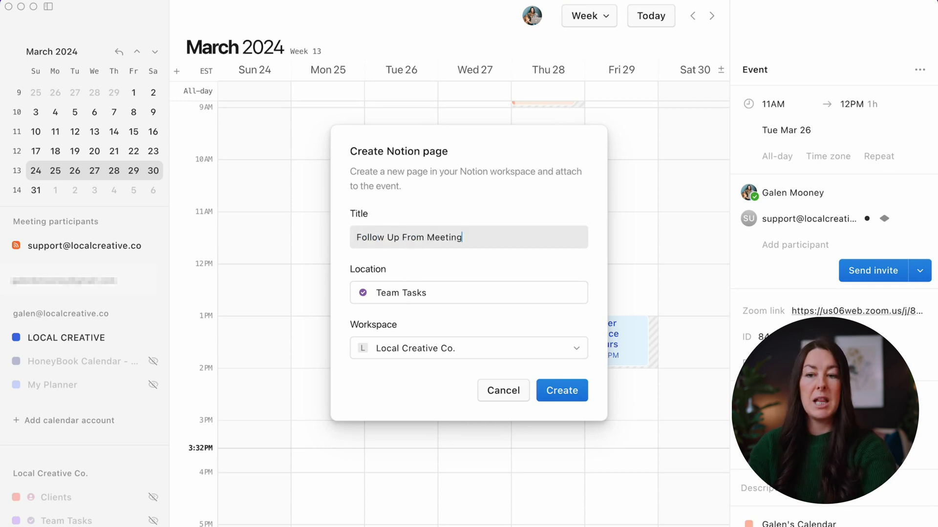
left_click(554, 393)
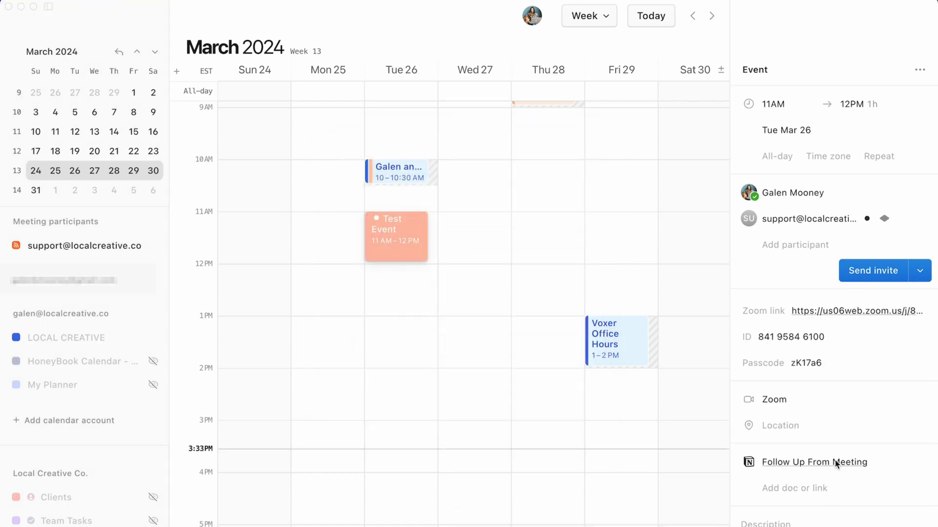
Review the attached Follow Up From Meeting page in Notion and send the Test Event invite
left_click(815, 462)
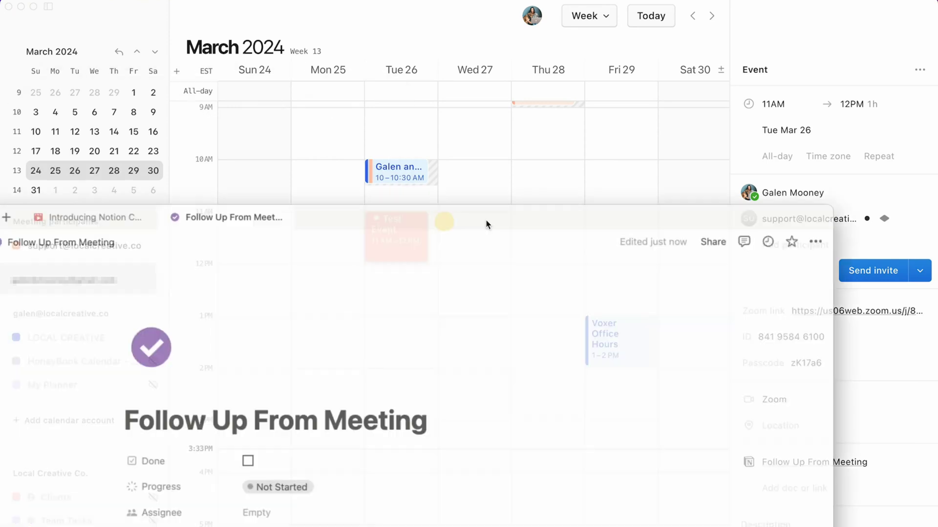
scroll(530, 178, "down", 2)
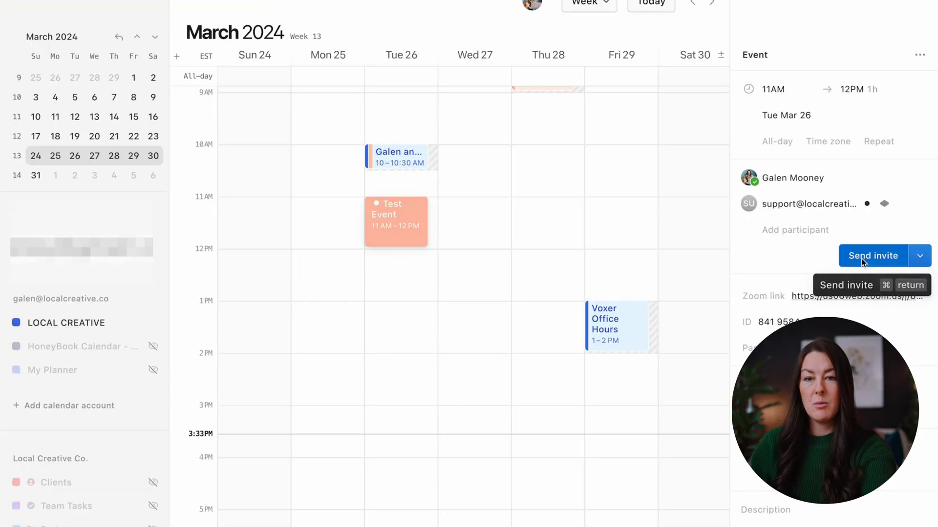
left_click(861, 259)
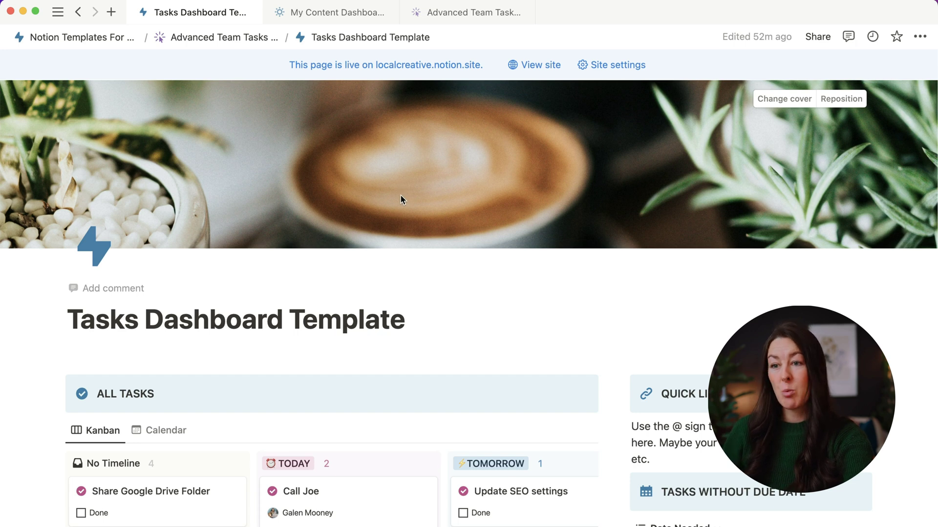
Examine the Tasks Dashboard Template page in Notion, including its Kanban timeline columns, tasks without due date, projects and recurring tasks
scroll(401, 194, "down", 5)
scroll(402, 194, "down", 2)
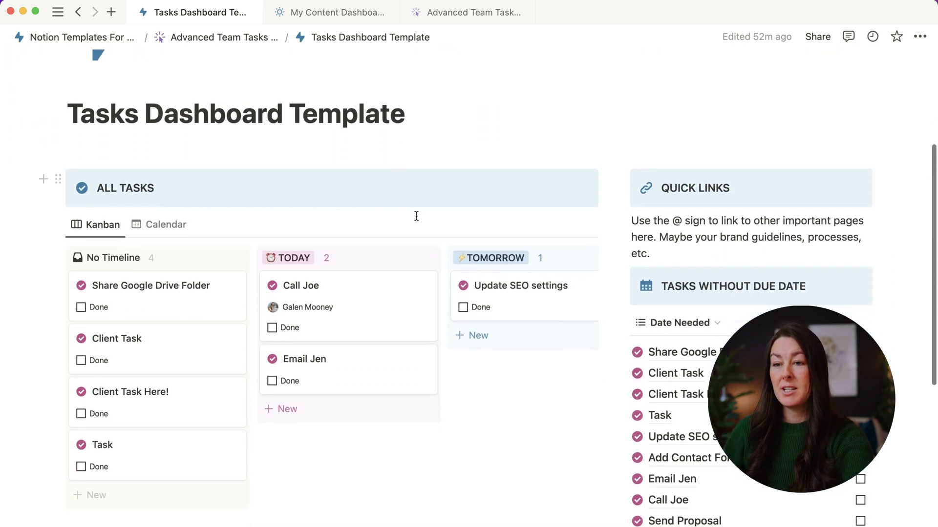
scroll(301, 307, "right", 6)
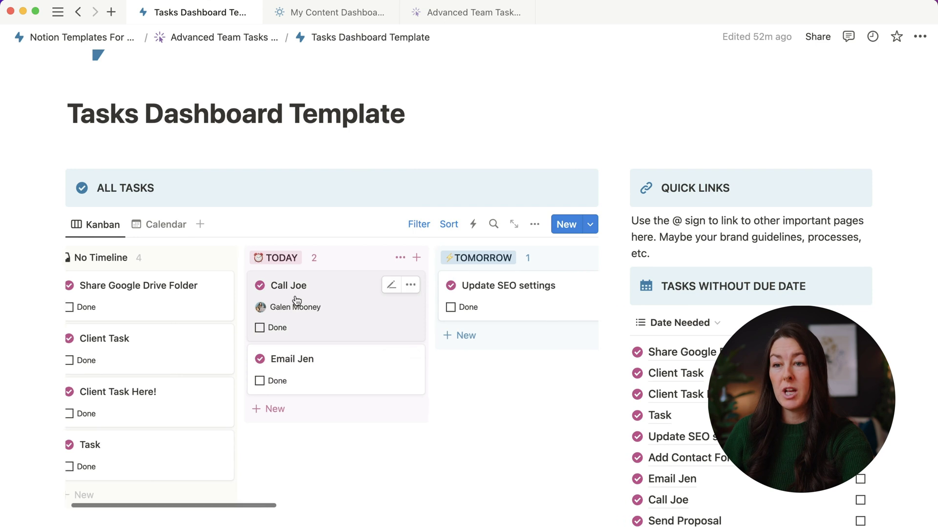
scroll(297, 300, "right", 6)
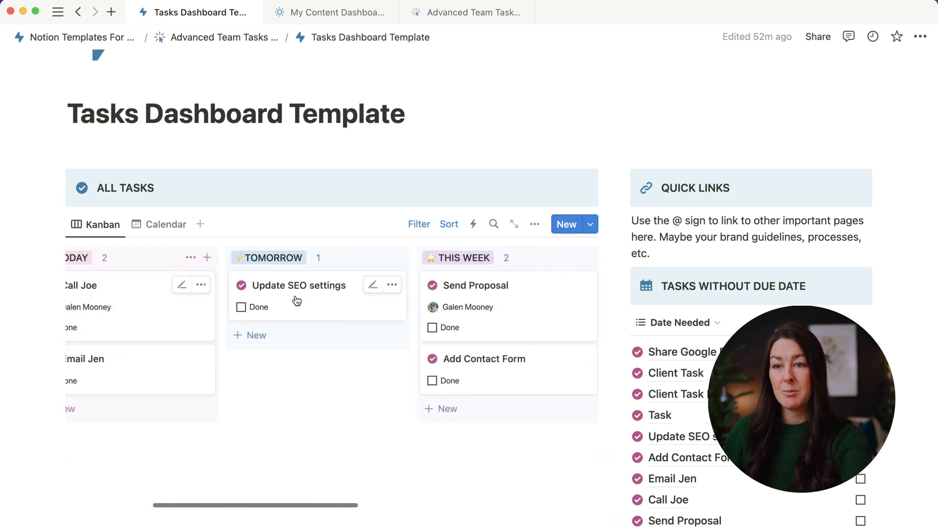
scroll(297, 300, "right", 3)
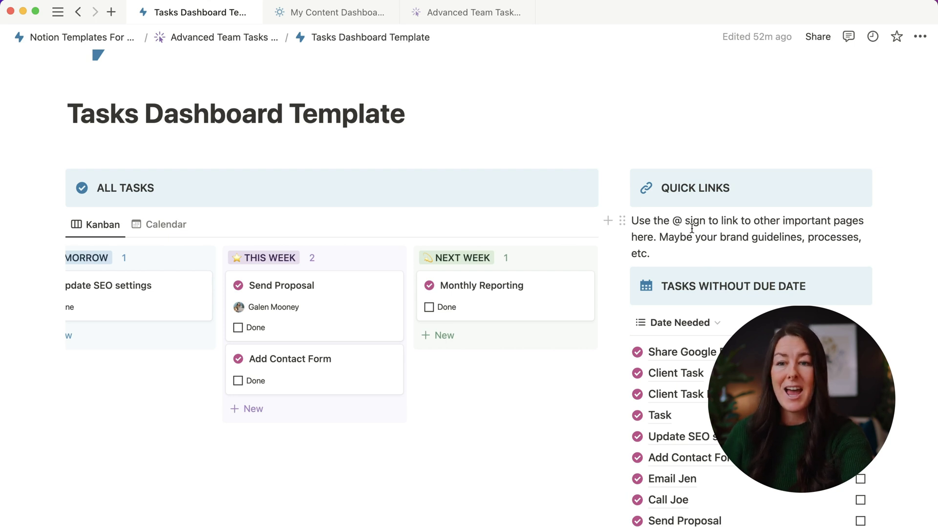
scroll(690, 229, "down", 2)
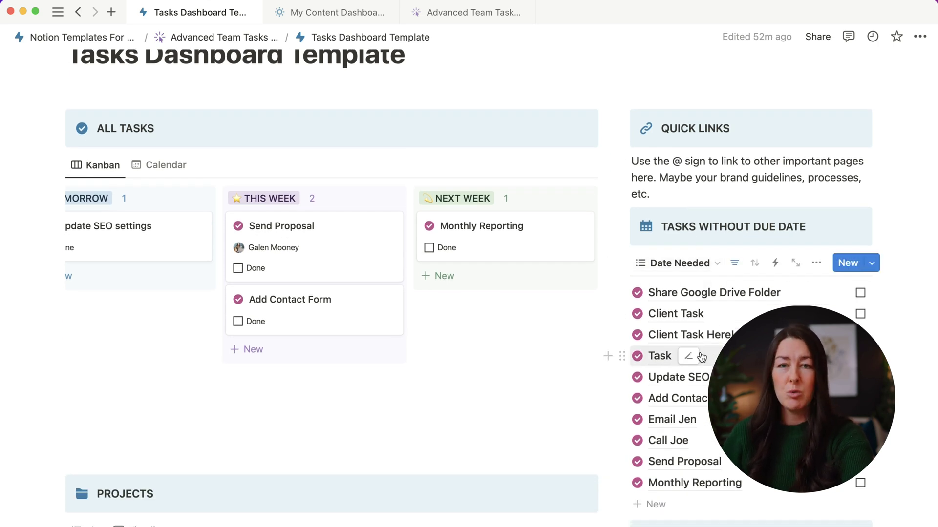
scroll(299, 270, "down", 5)
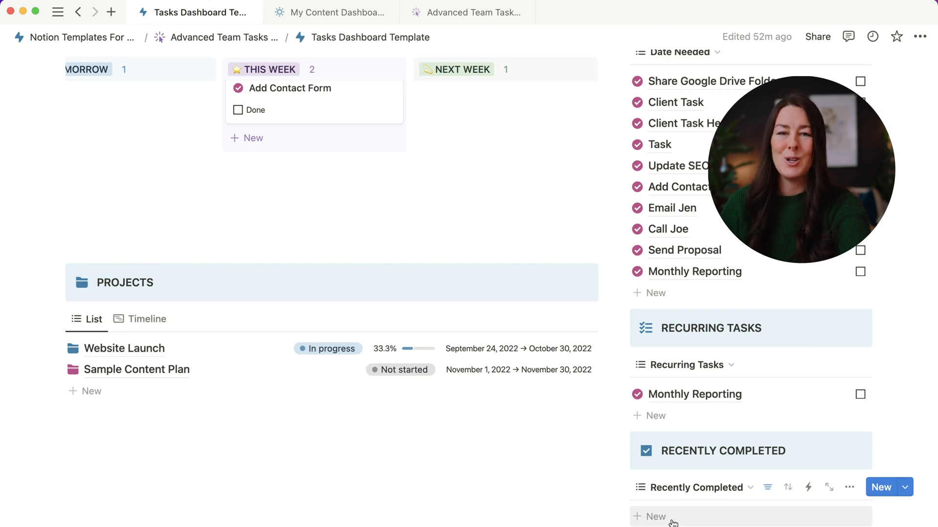
scroll(673, 522, "up", 5)
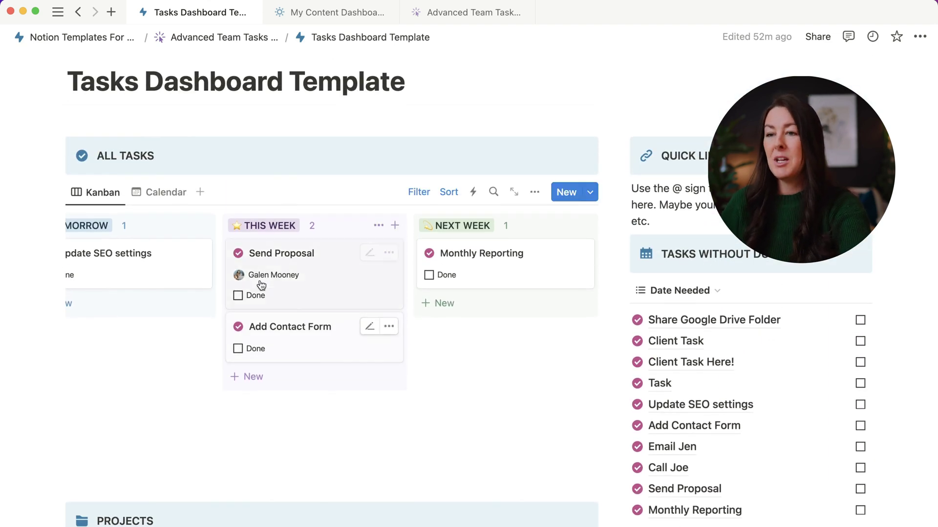
Switch the All Tasks board to its Calendar view and open that view in Notion Calendar
left_click(155, 196)
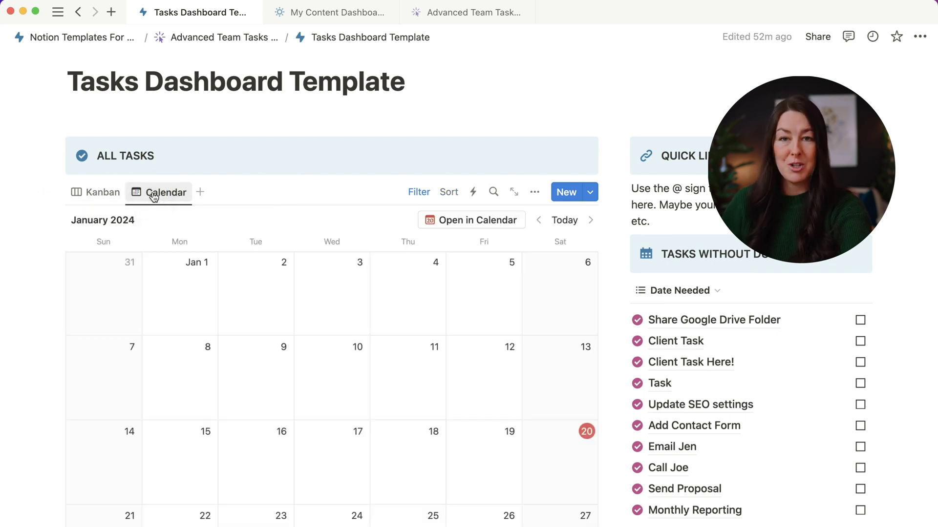
scroll(241, 218, "down", 2)
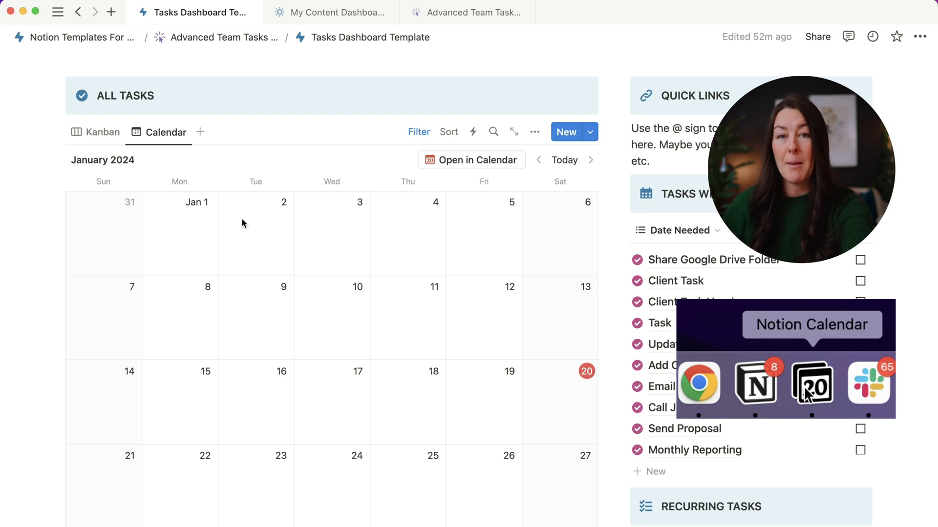
scroll(245, 159, "up", 1)
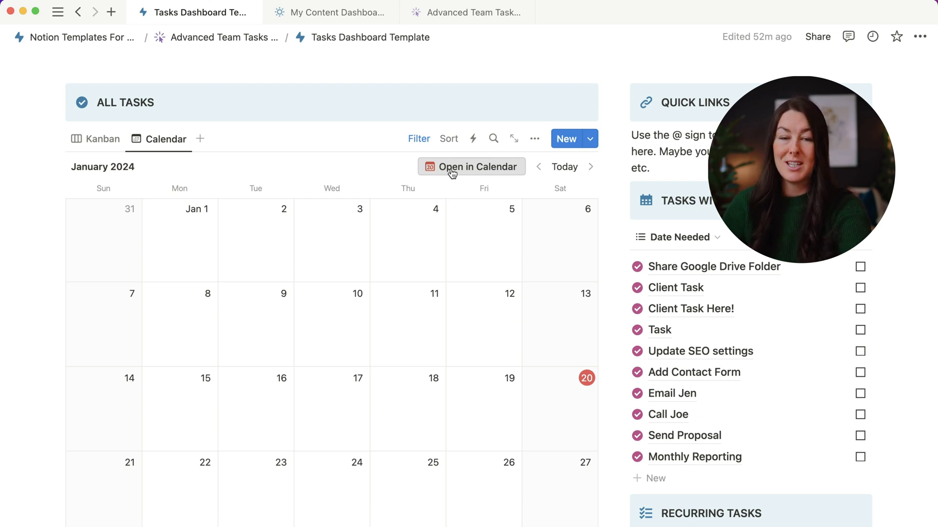
left_click(491, 169)
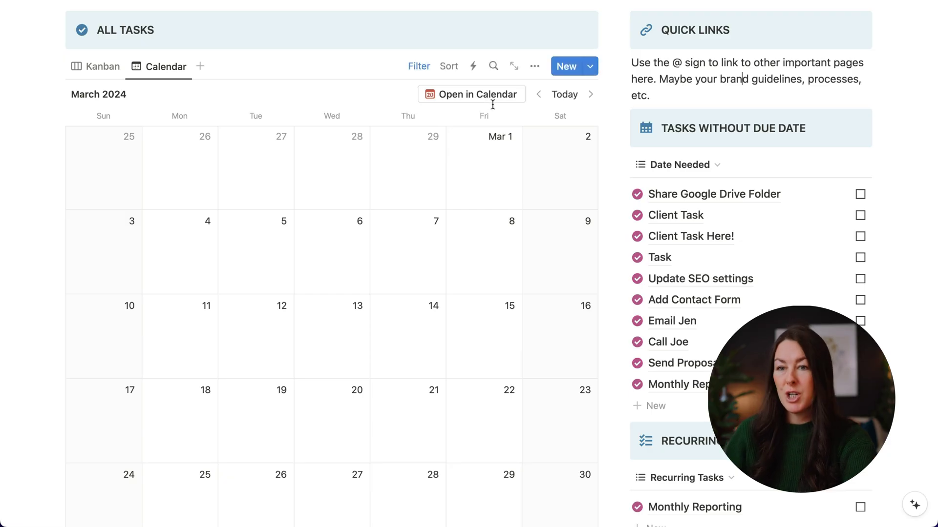
Schedule the undated tasks on the All Tasks calendar: Share Google Drive Folder on March 25 and Task on March 26
scroll(493, 104, "down", 2)
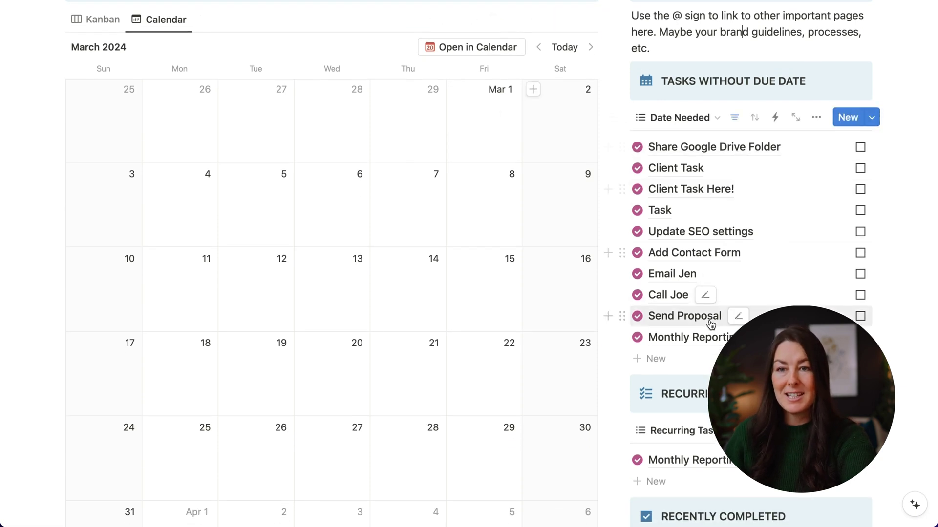
scroll(335, 210, "down", 1)
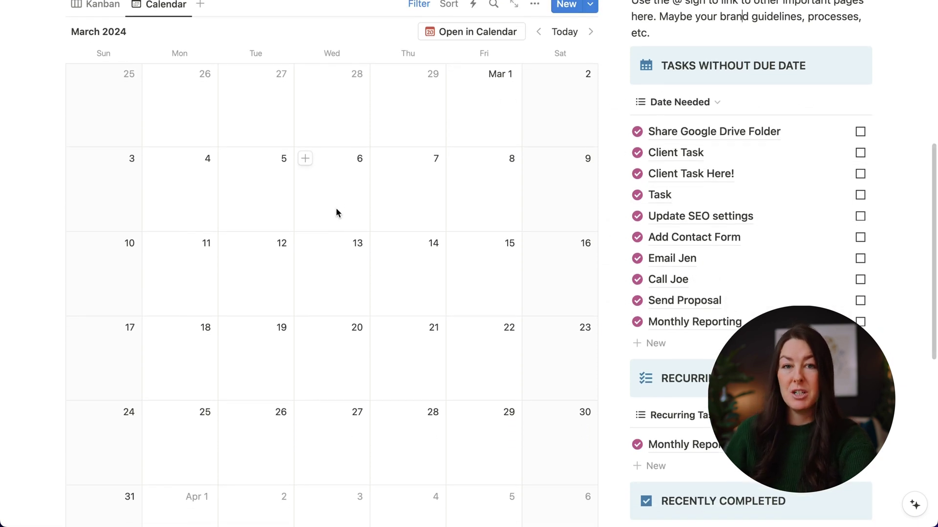
scroll(511, 186, "down", 2)
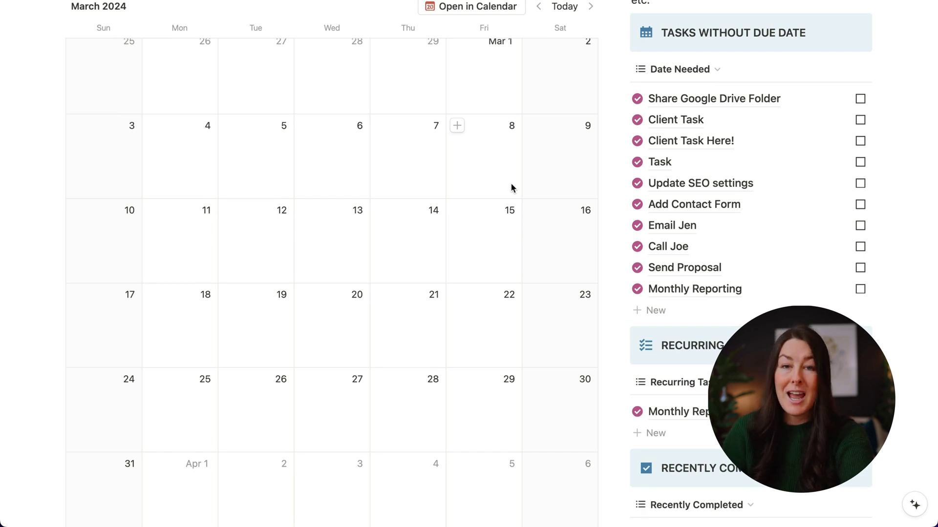
scroll(511, 188, "up", 2)
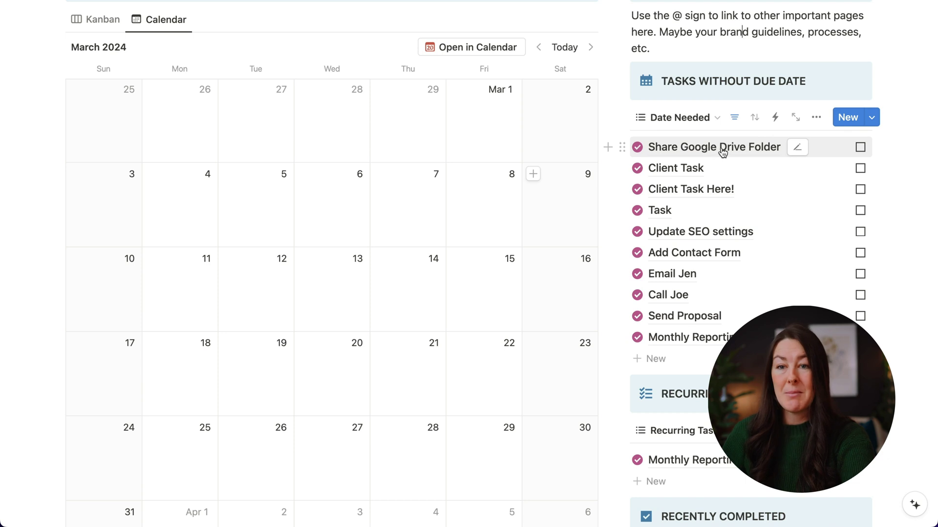
left_click_drag(721, 152, 179, 455)
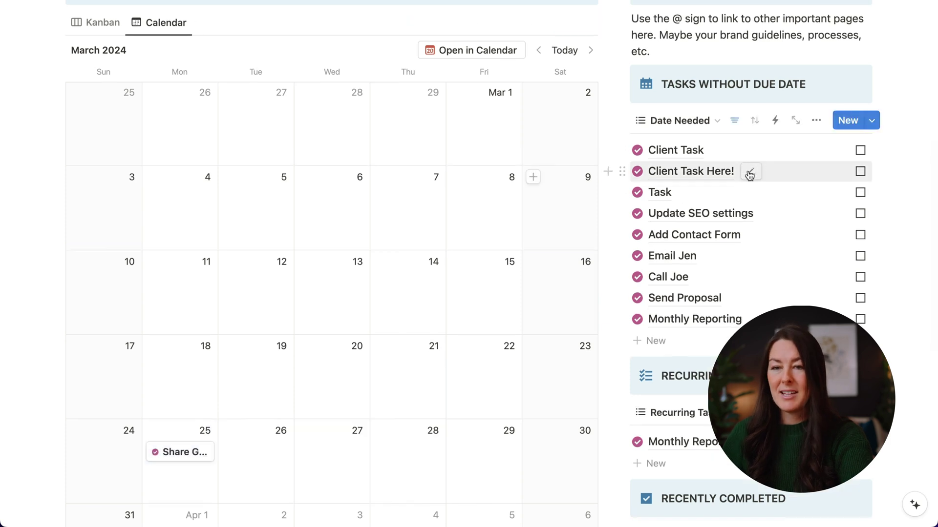
left_click_drag(676, 195, 281, 444)
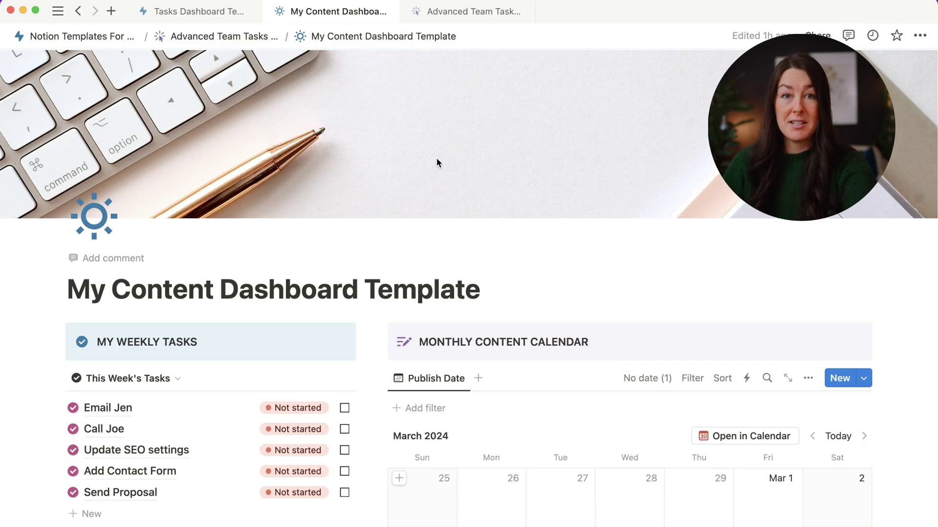
Examine the My Content Dashboard Template page, including its weekly tasks, Needs Review, Add to Calendar and Monthly Content Calendar sections
scroll(436, 160, "down", 3)
scroll(437, 158, "down", 5)
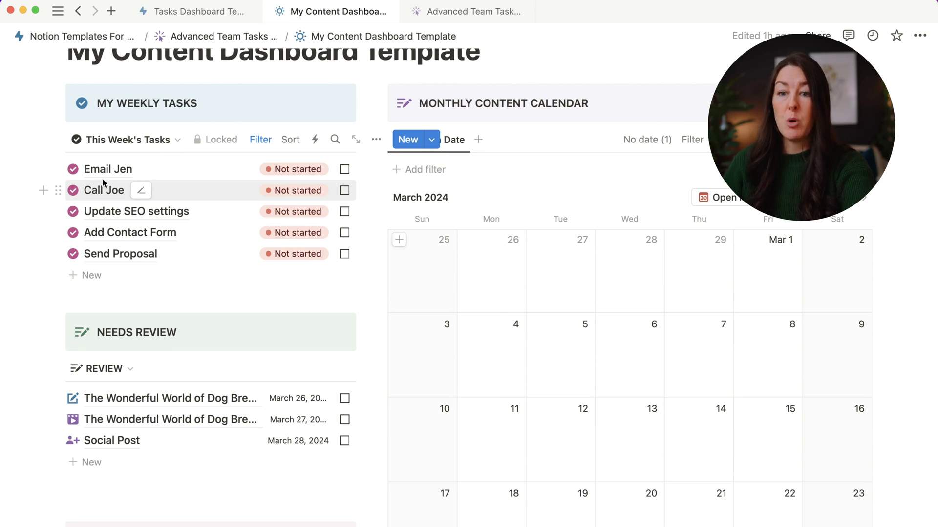
scroll(743, 283, "up", 2)
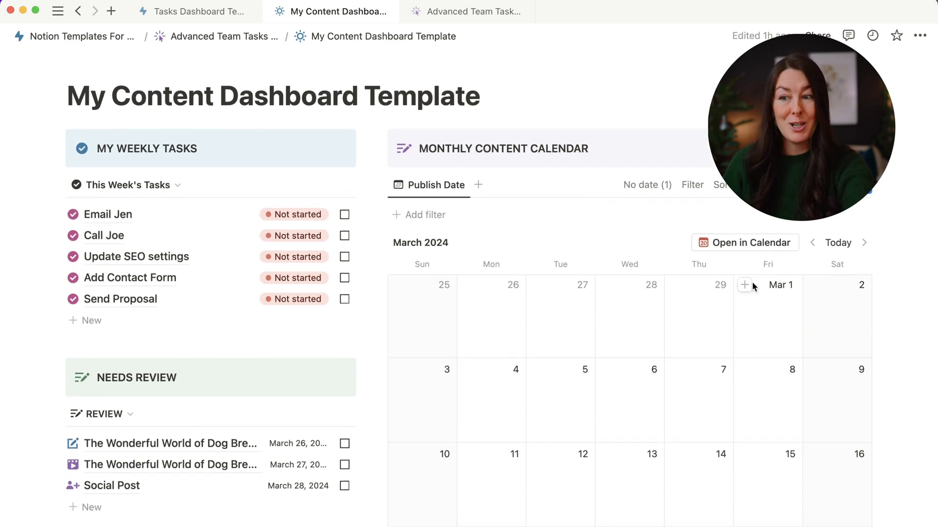
scroll(753, 286, "down", 4)
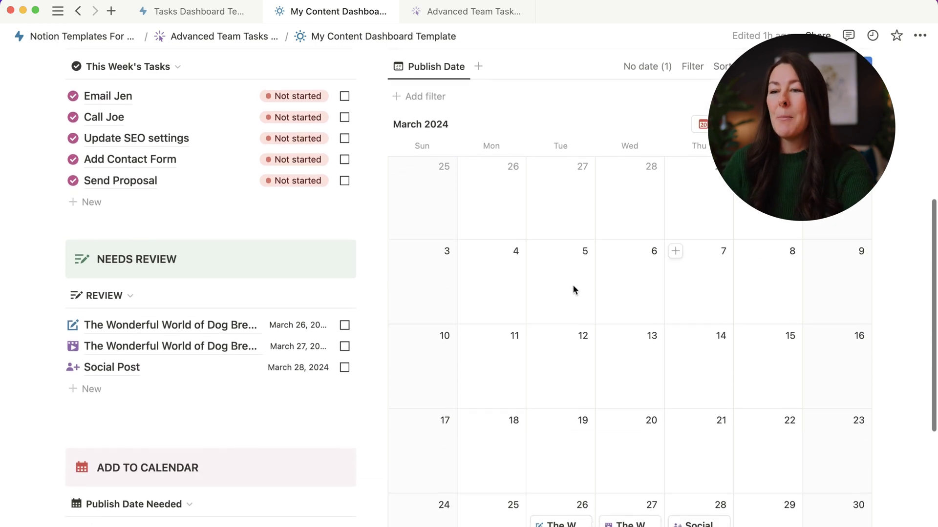
scroll(216, 303, "down", 1)
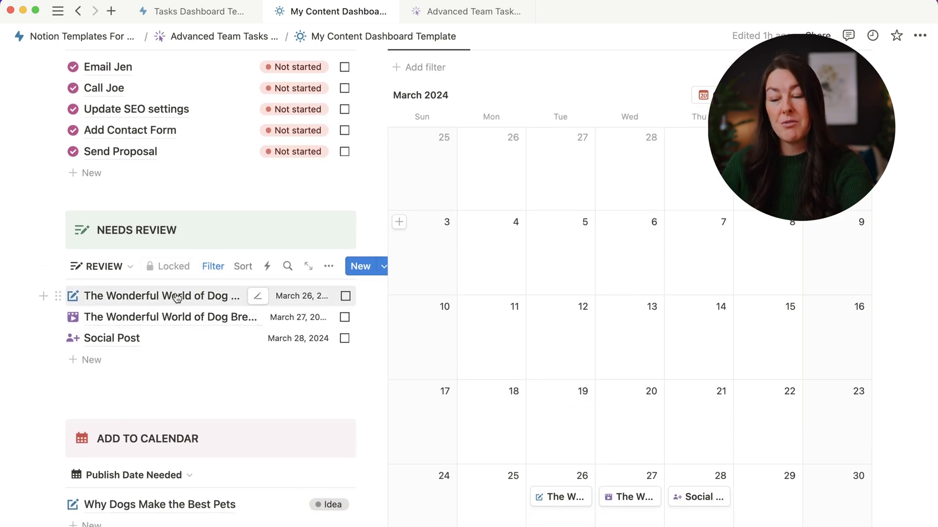
scroll(220, 322, "down", 1)
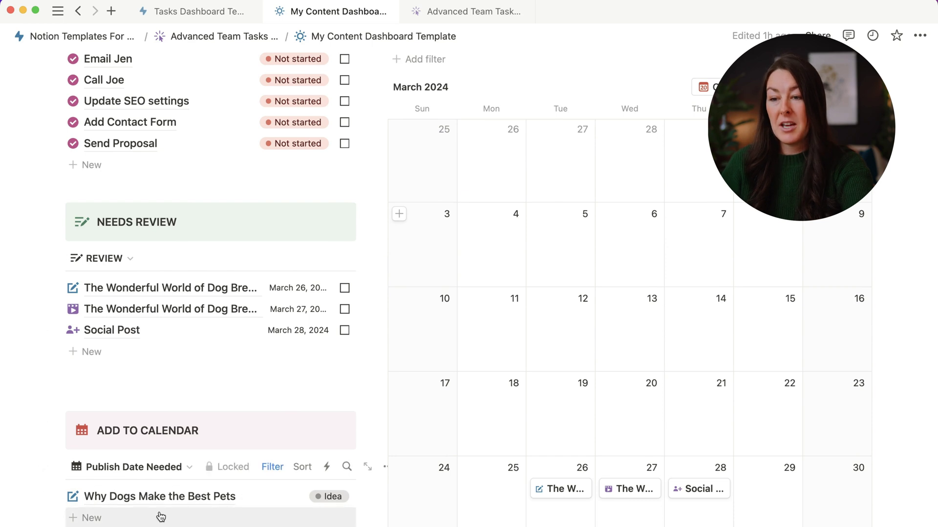
scroll(571, 440, "down", 3)
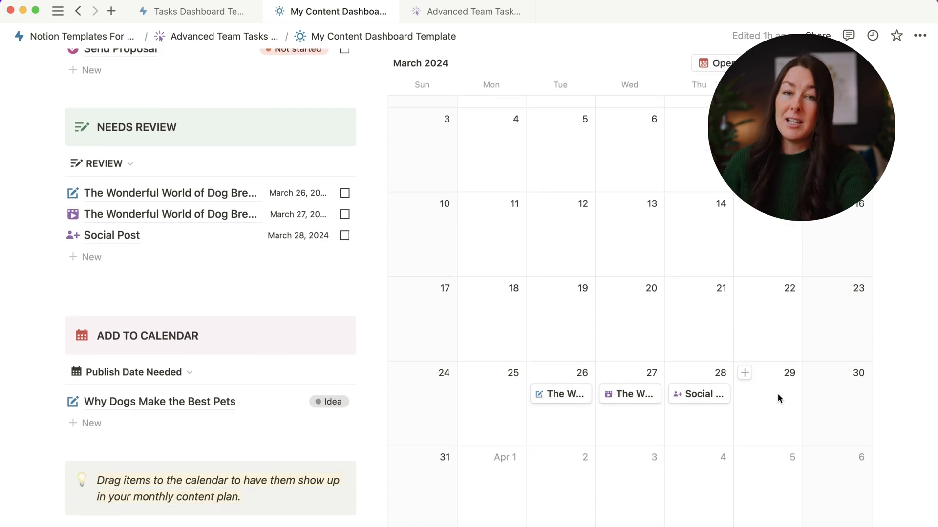
scroll(778, 395, "up", 1)
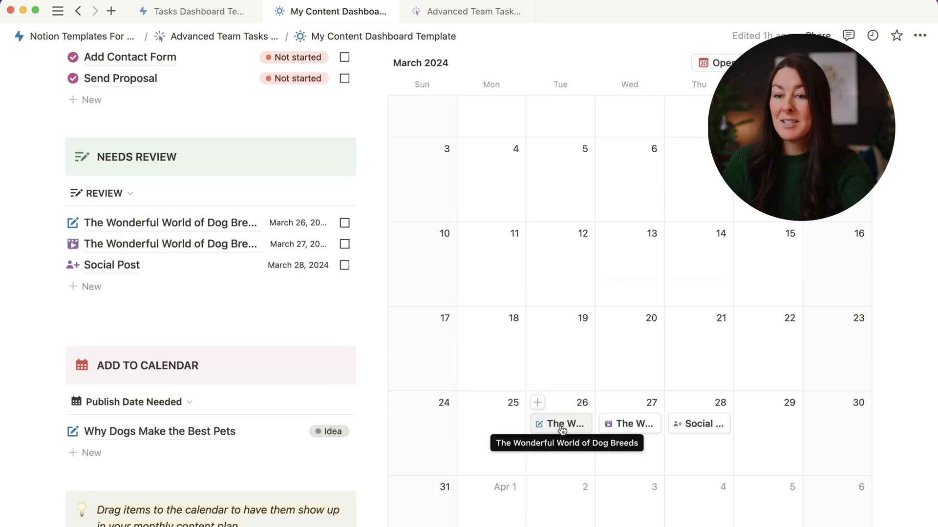
Read through the March 26 blog entry The Wonderful World of Dog Breeds, including its properties and draft, and close it
left_click(562, 425)
scroll(557, 415, "down", 3)
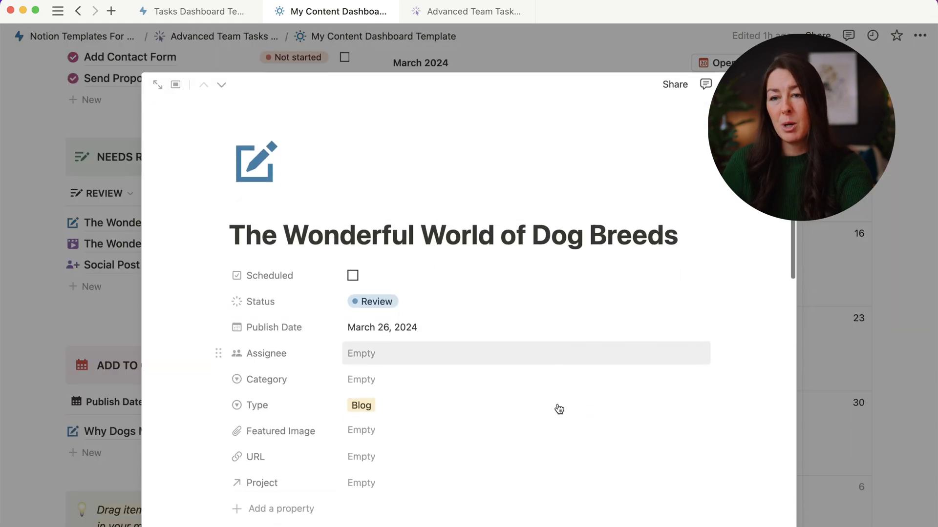
scroll(559, 409, "down", 15)
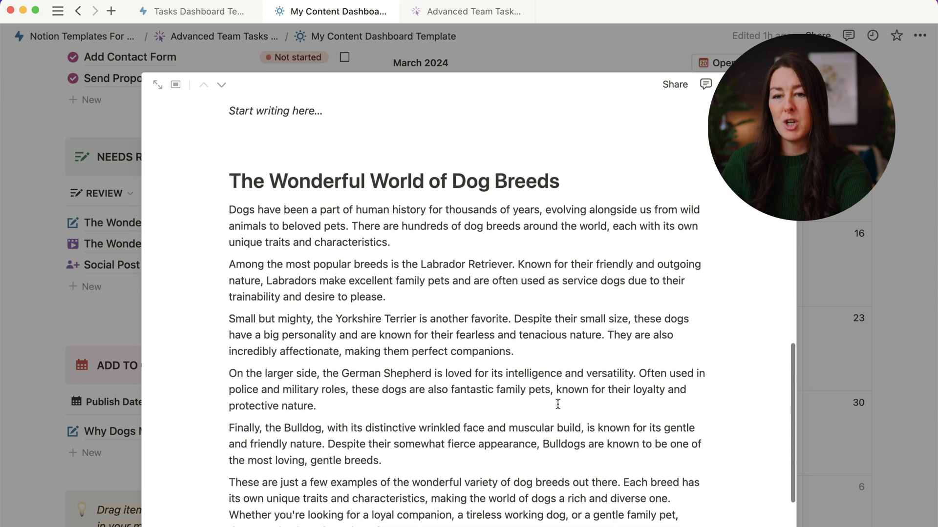
left_click(846, 380)
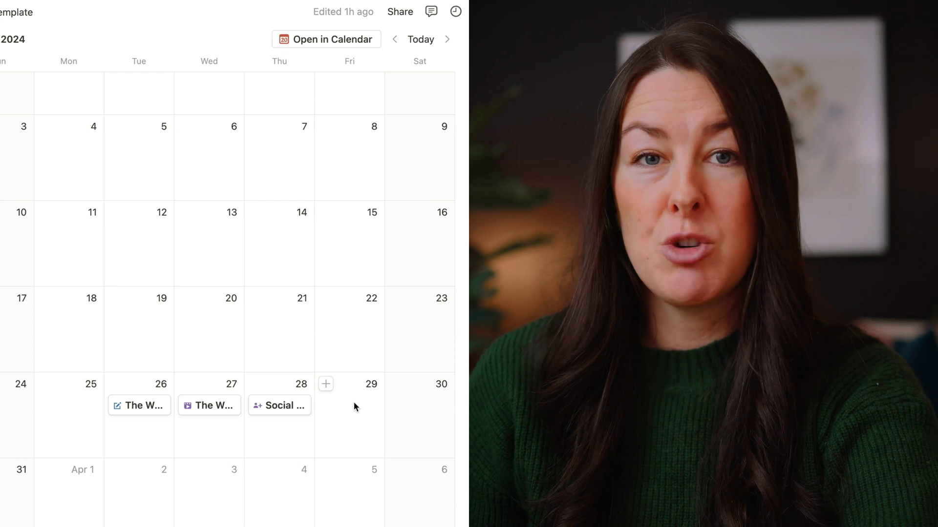
Open the Monthly Content Calendar's Publish Date view in Notion Calendar and show the details of the Wednesday, March 27 content entry
scroll(353, 404, "up", 3)
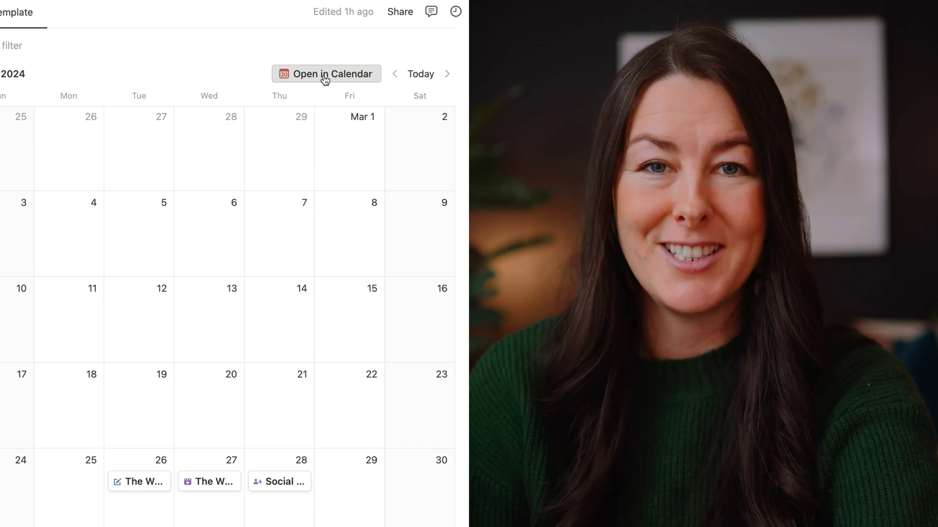
left_click(325, 74)
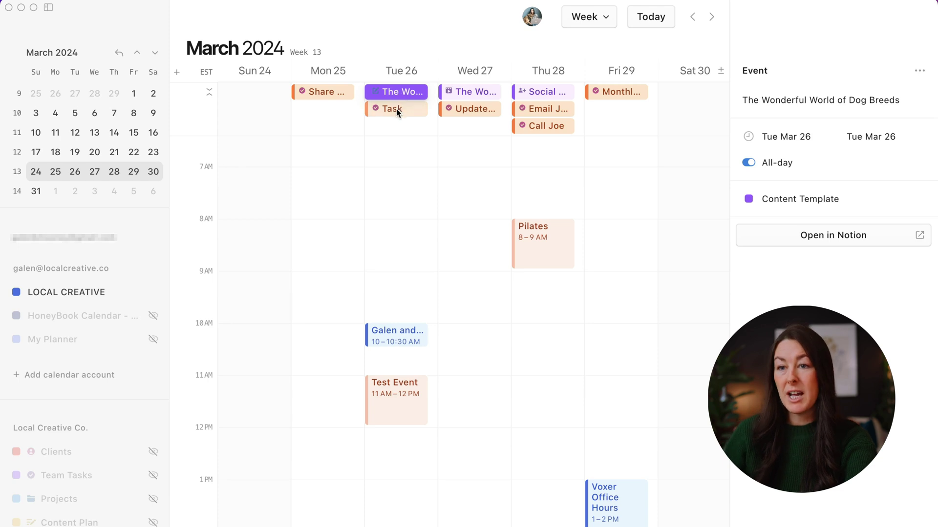
left_click(473, 94)
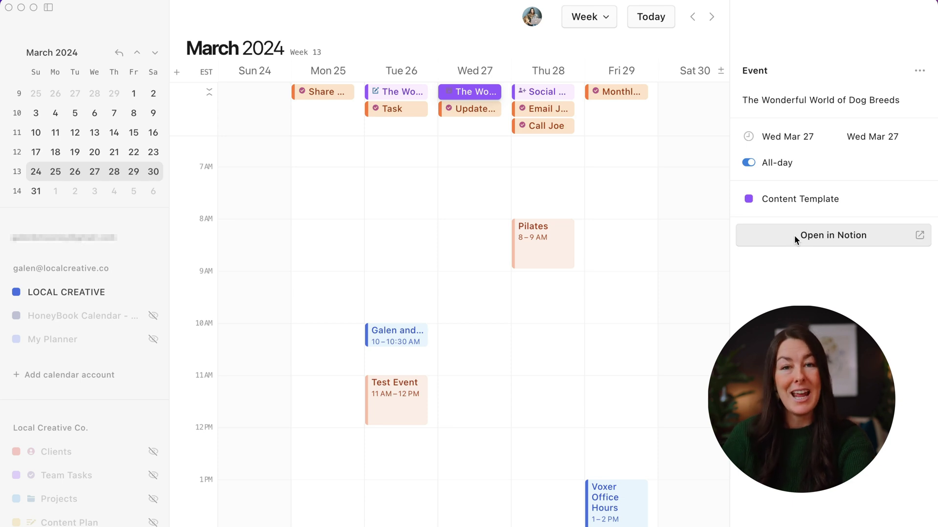
Set the Tasks Template calendar's color to Yellow
left_click(84, 486)
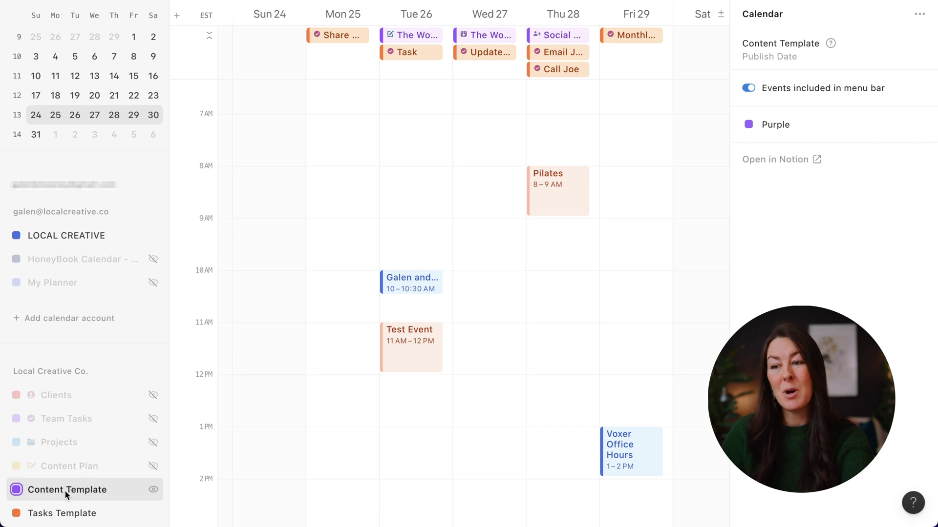
left_click(58, 512)
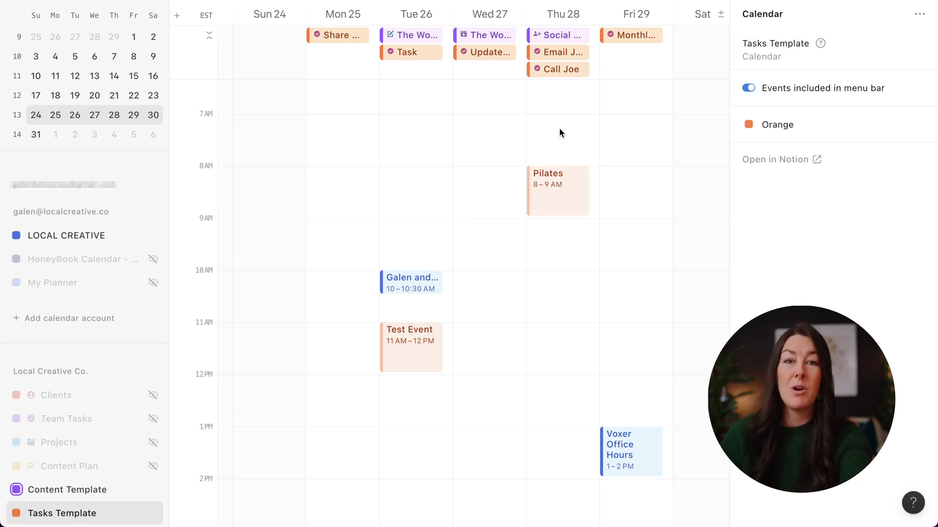
left_click(751, 124)
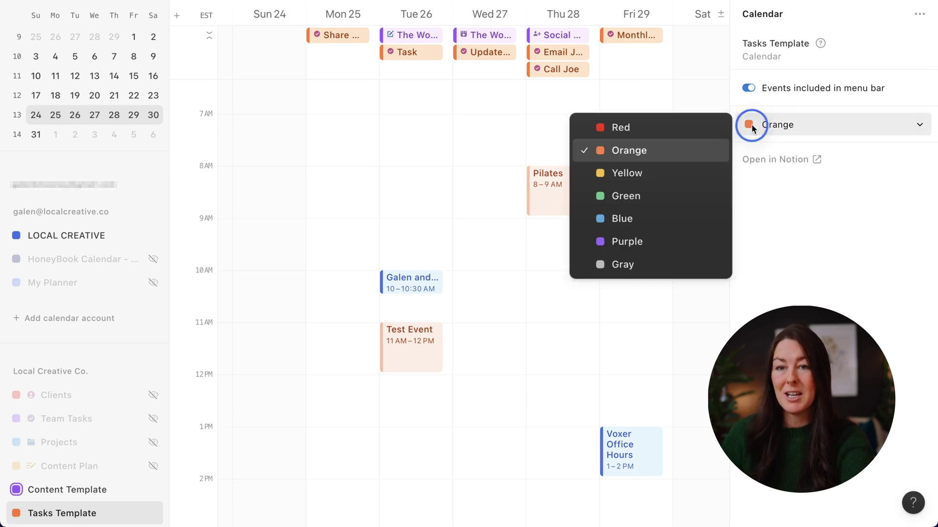
left_click(687, 171)
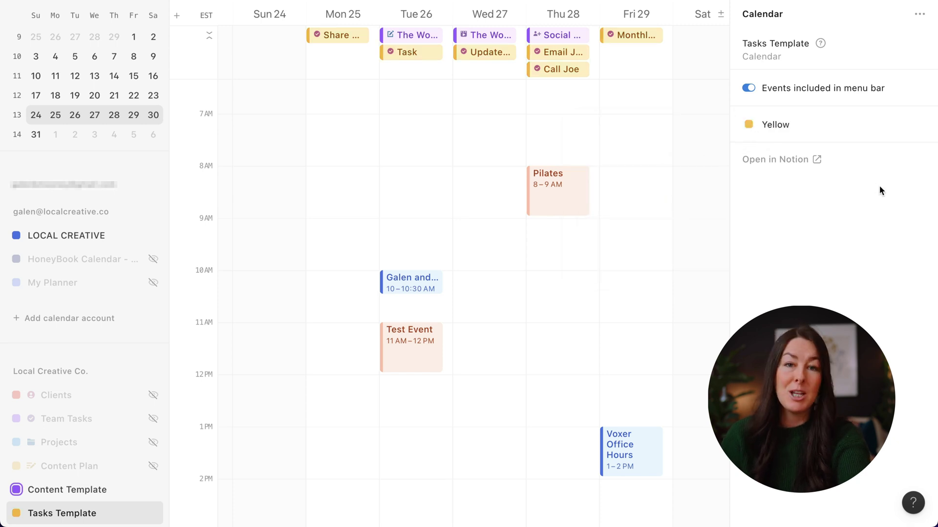
Look at the available color choices for the Content Template and LOCAL CREATIVE calendars without changing them
left_click(783, 124)
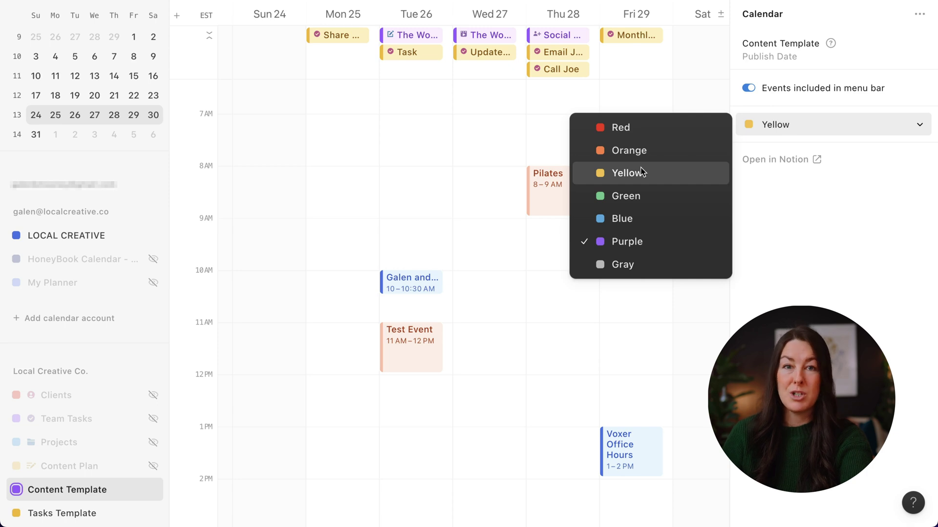
left_click(798, 265)
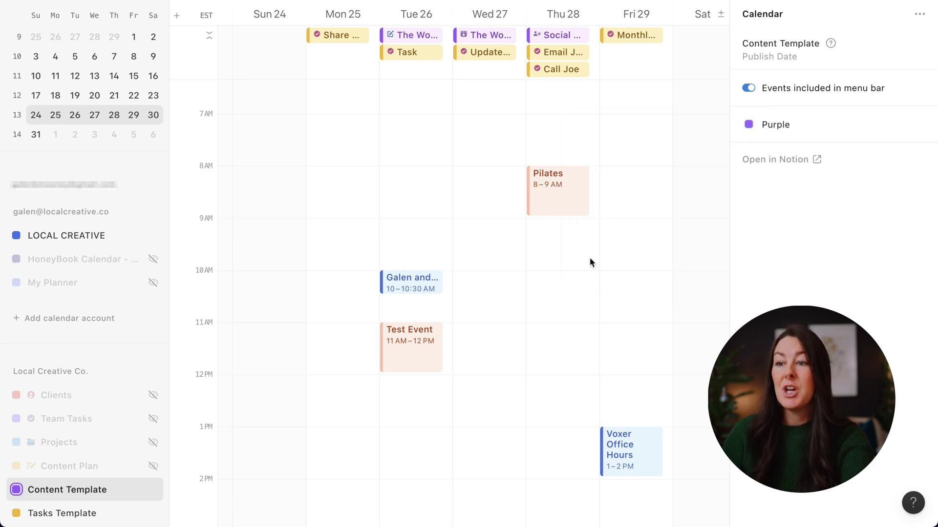
left_click(48, 238)
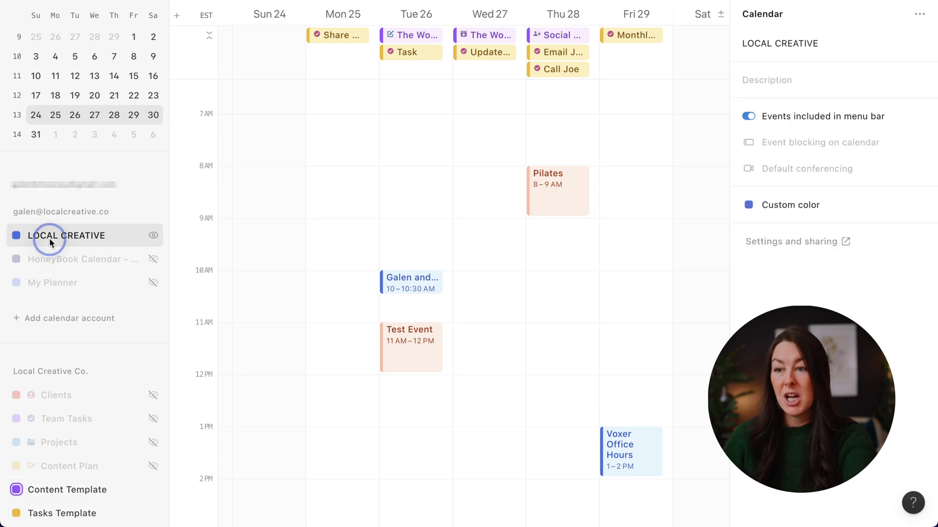
left_click(809, 205)
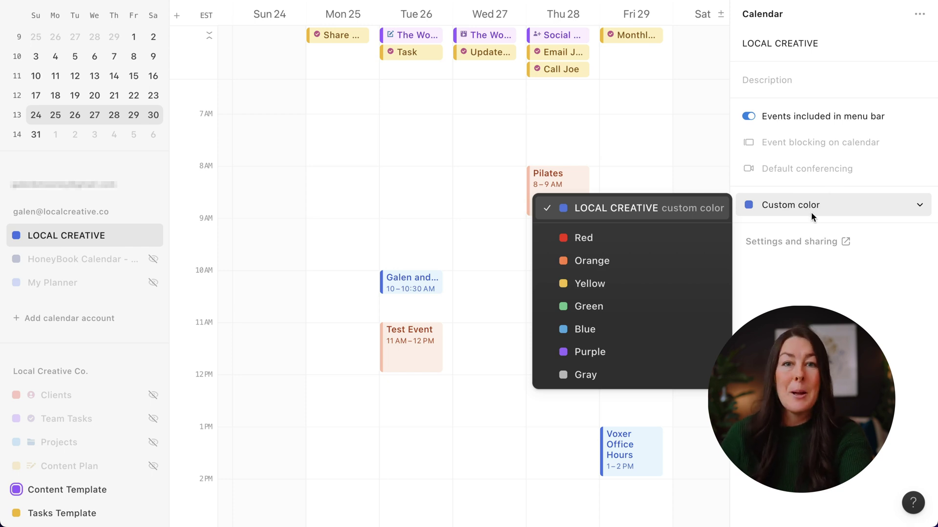
key("Escape")
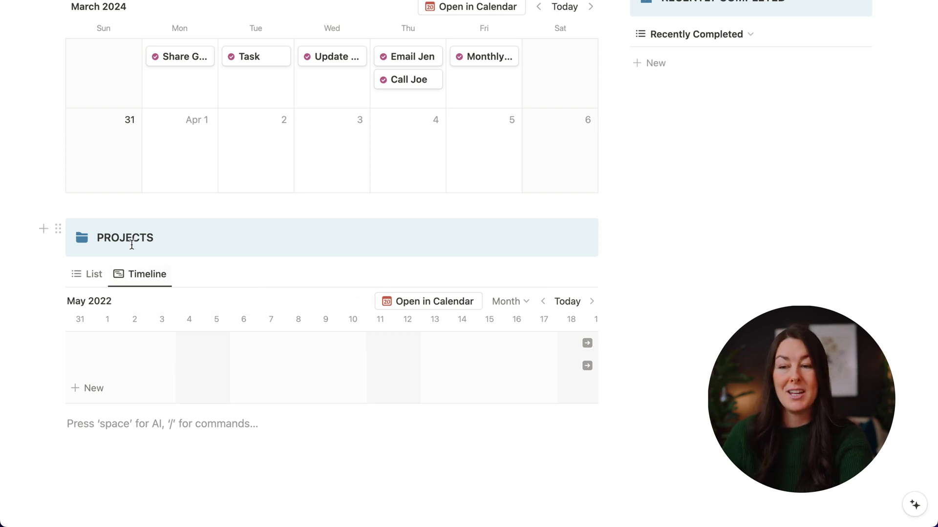
Open the Projects timeline from the Notion tasks dashboard in Notion Calendar and set the Projects Template calendar's color to Blue
left_click(442, 306)
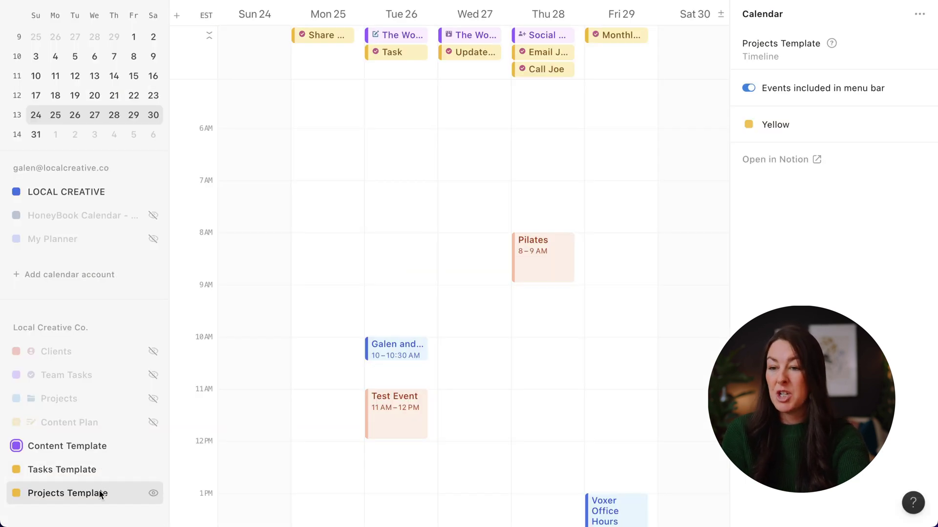
left_click(758, 126)
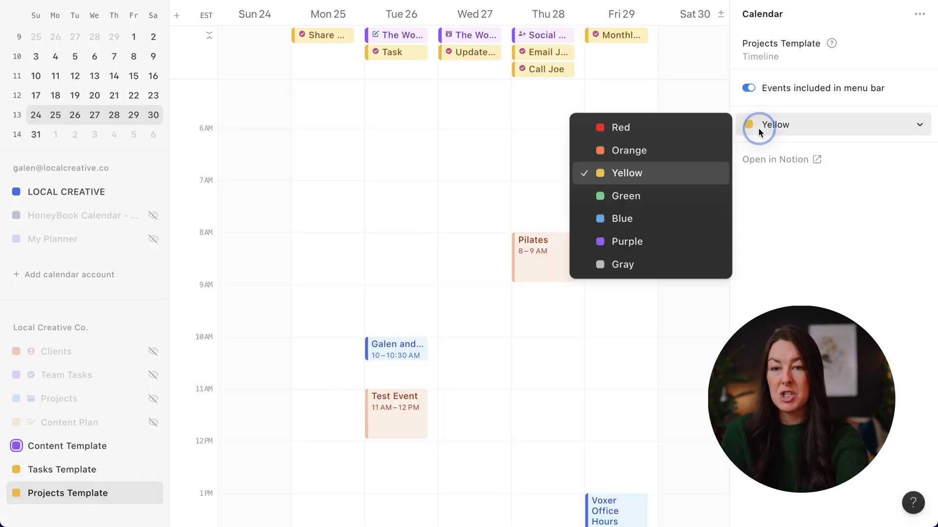
left_click(650, 223)
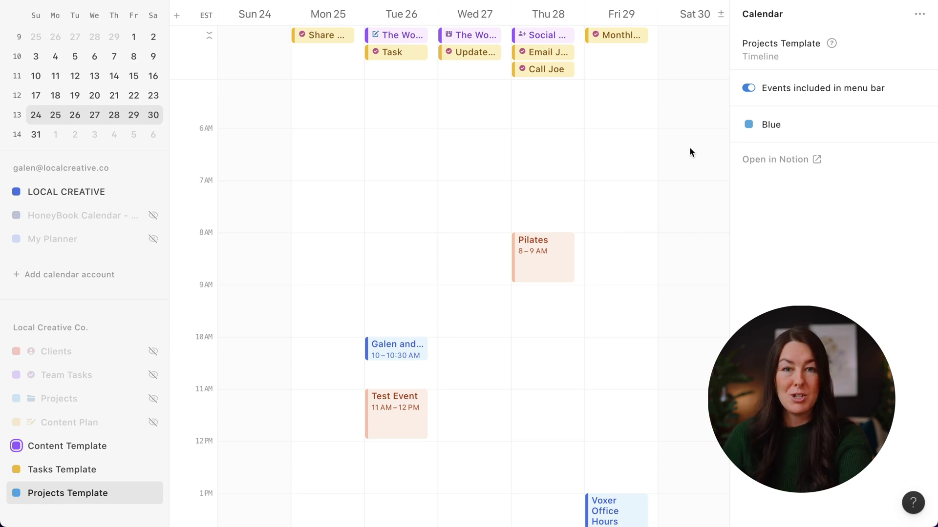
key("Escape")
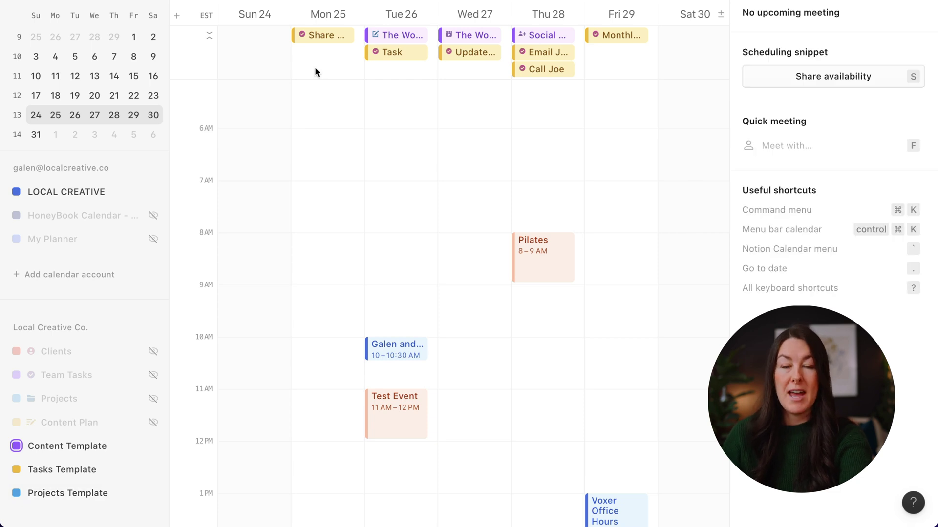
Create an all-day event on Mon Mar 25 titled with the owner's first name and "Project", assigned to the Projects Template calendar
left_click(324, 65)
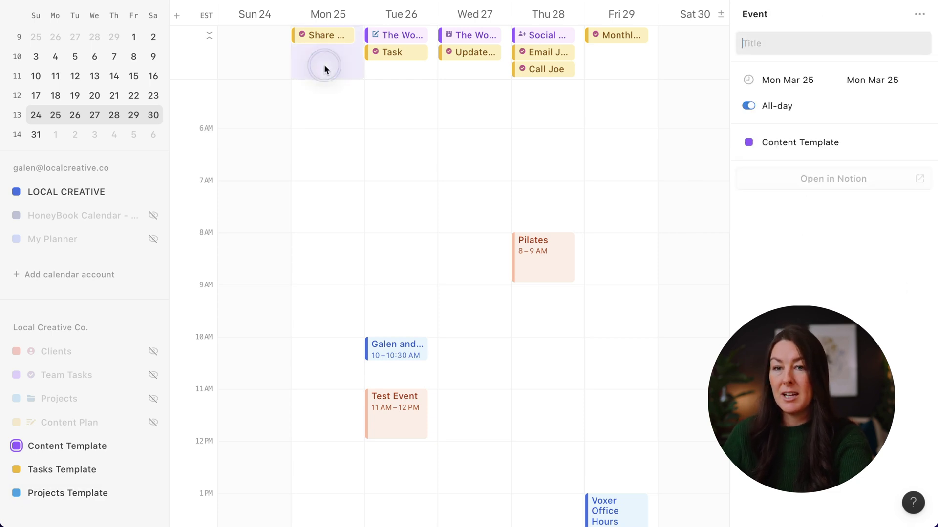
type("Ga")
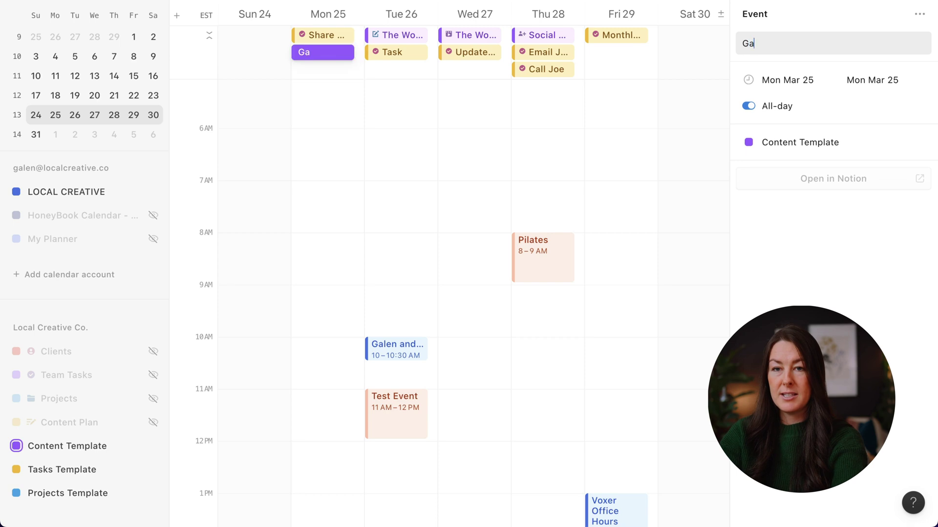
type("len's Project")
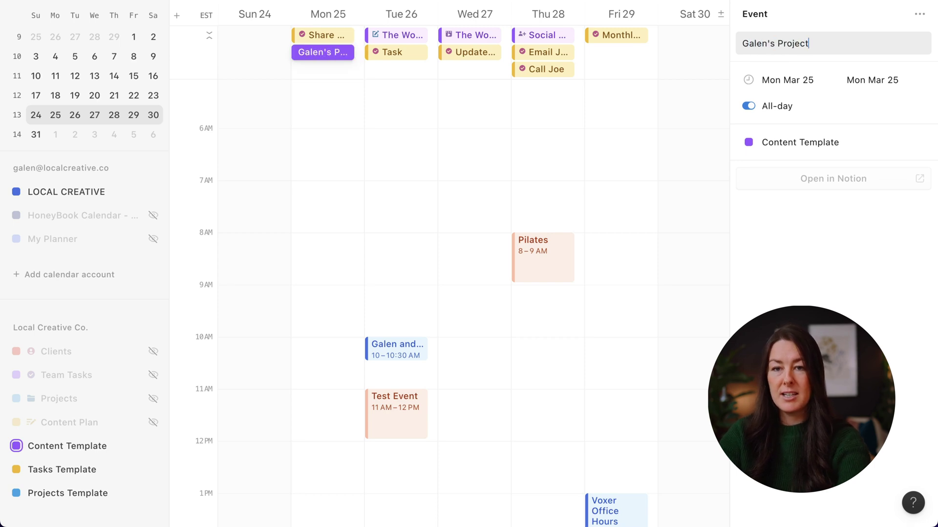
left_click(805, 143)
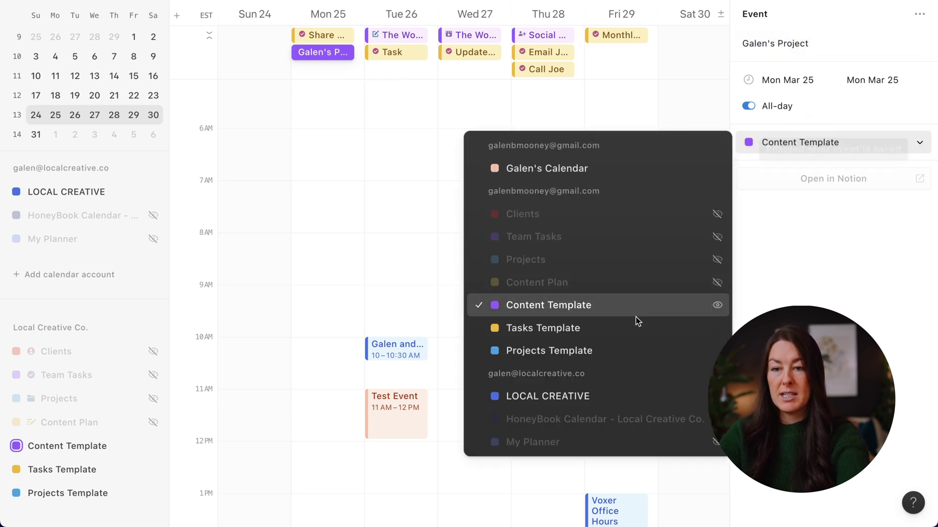
left_click(603, 350)
left_click(848, 256)
left_click(612, 135)
Extend the new all-day project event so that it ends on Fri Mar 29
left_click(321, 54)
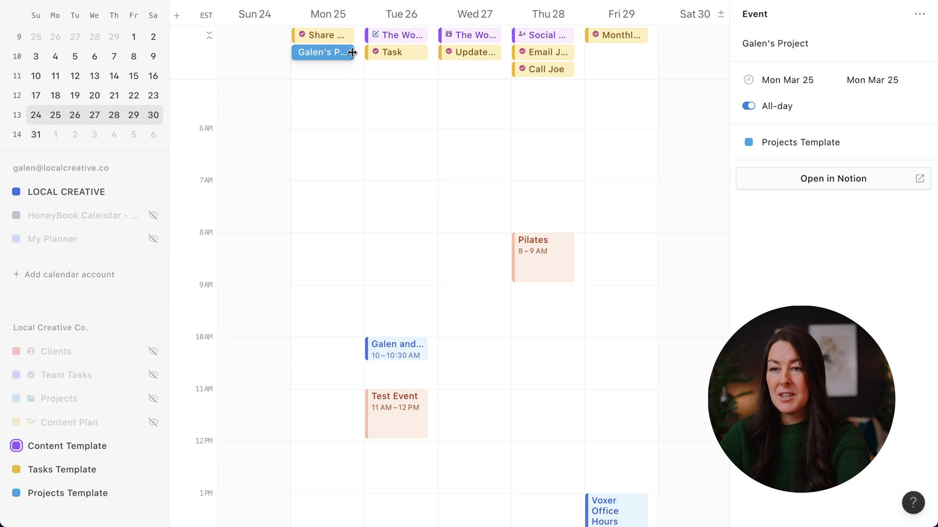
left_click_drag(353, 53, 607, 51)
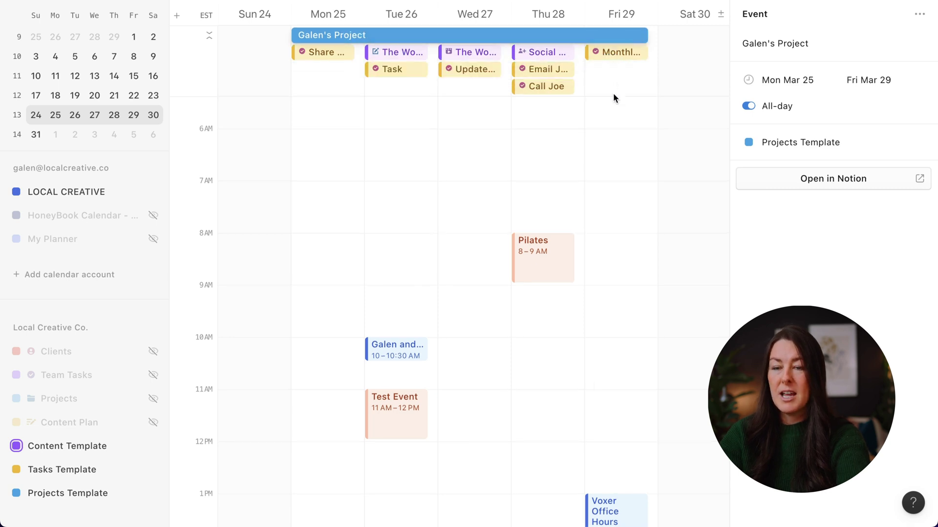
left_click(633, 82)
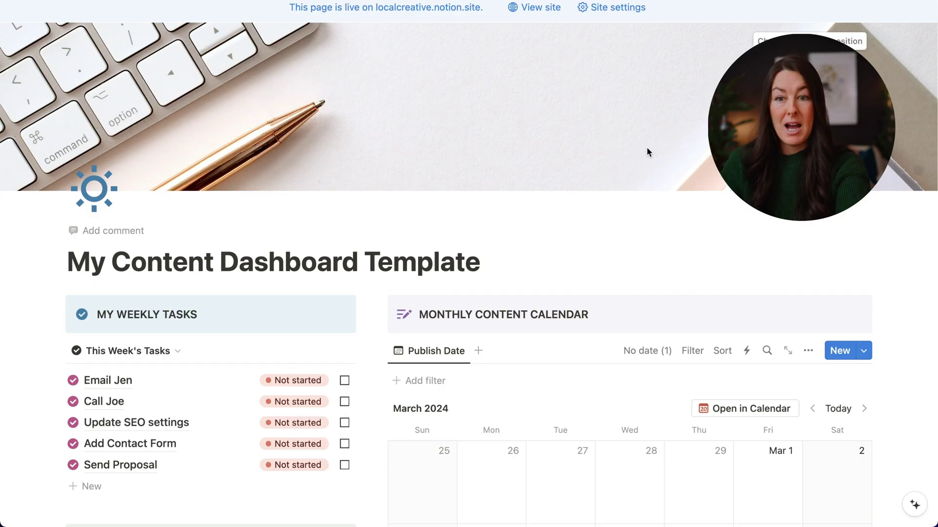
Bring up the Monthly Content Calendar on the My Content Dashboard Template page in Notion
scroll(647, 151, "down", 2)
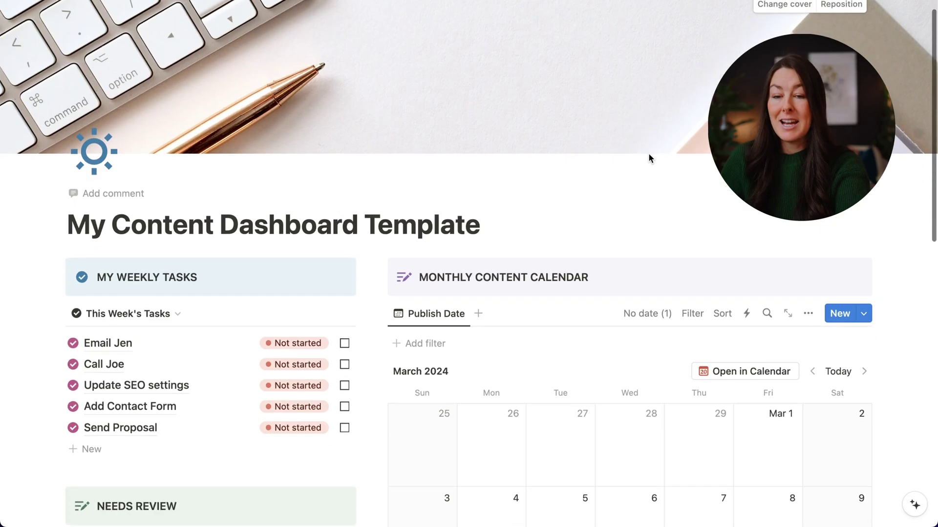
scroll(648, 155, "down", 2)
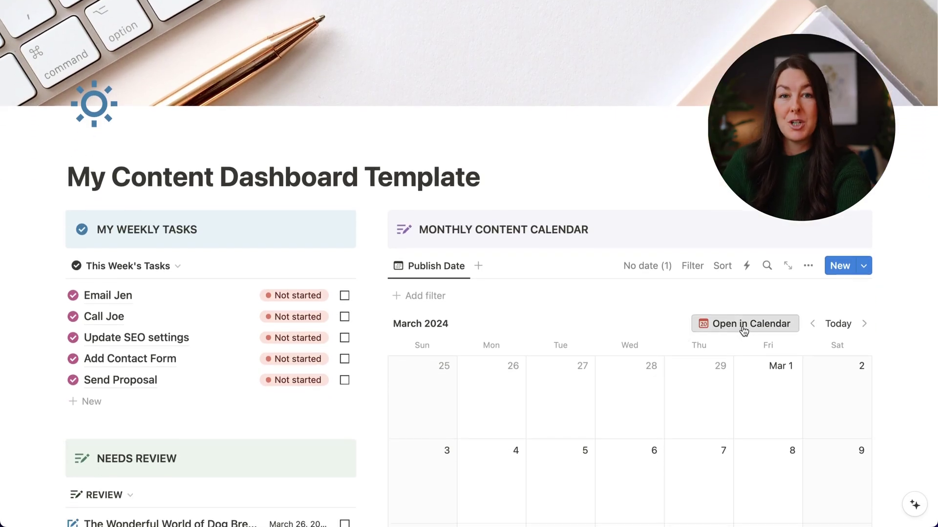
Look over the March 2024 Monthly Content Calendar and view the properties it can be filtered by
scroll(743, 331, "down", 1)
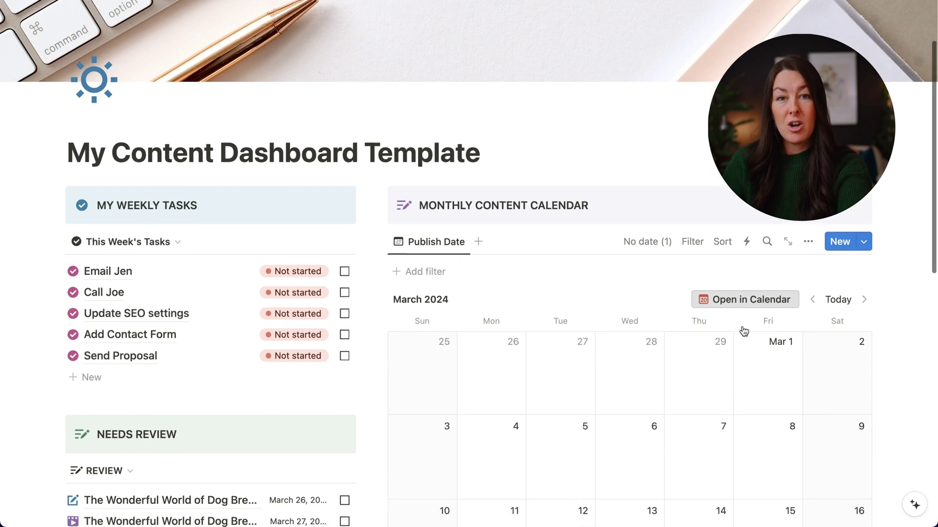
scroll(743, 331, "down", 1)
scroll(743, 331, "down", 1)
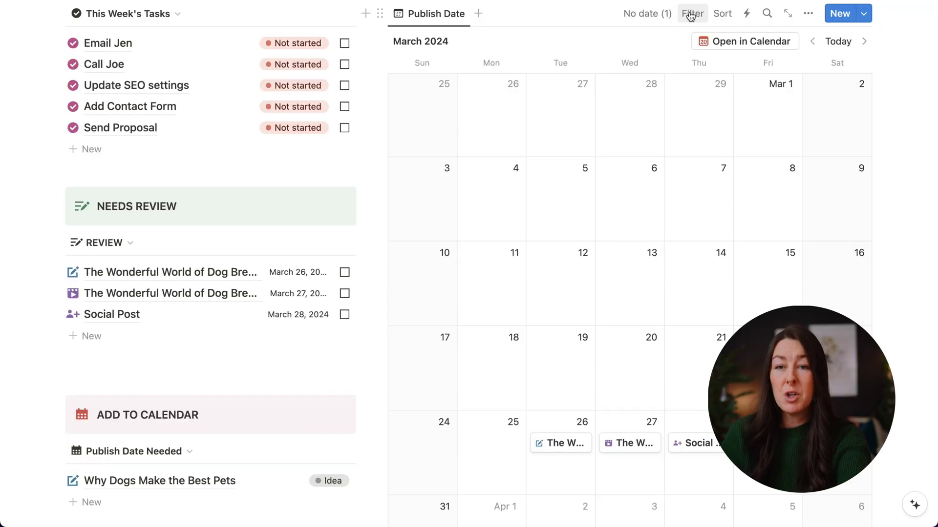
left_click(692, 14)
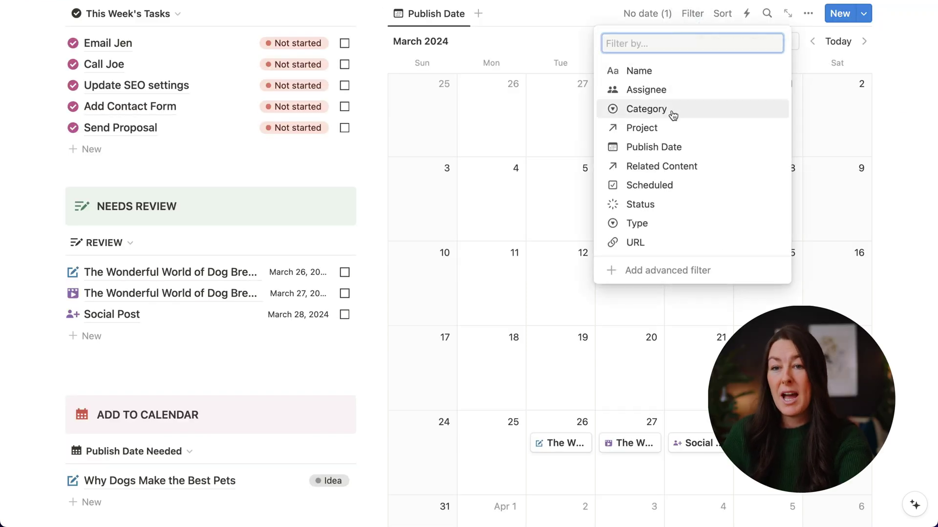
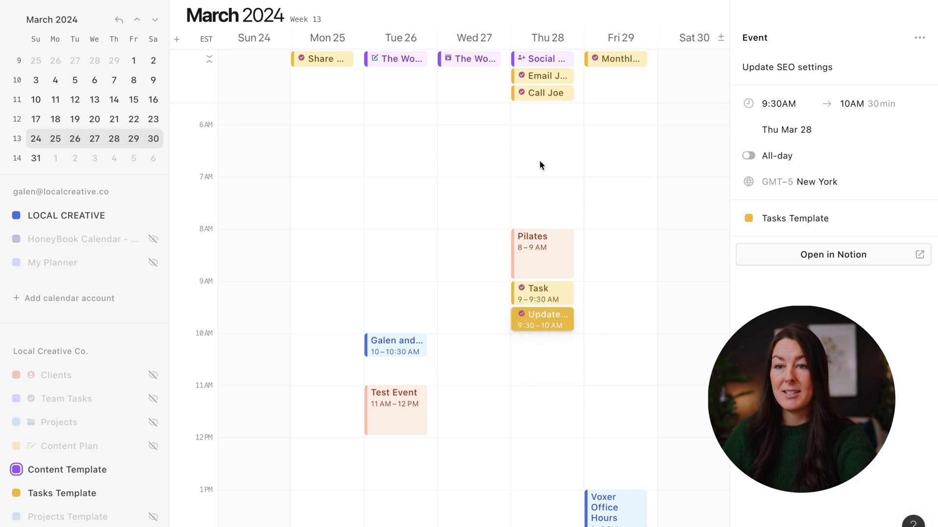
Schedule the all-day email task for 10–10:30 AM and Monthly Reporting for 10:30–11:30 AM on Thu Mar 28
left_click_drag(555, 77, 557, 344)
left_click_drag(616, 60, 554, 405)
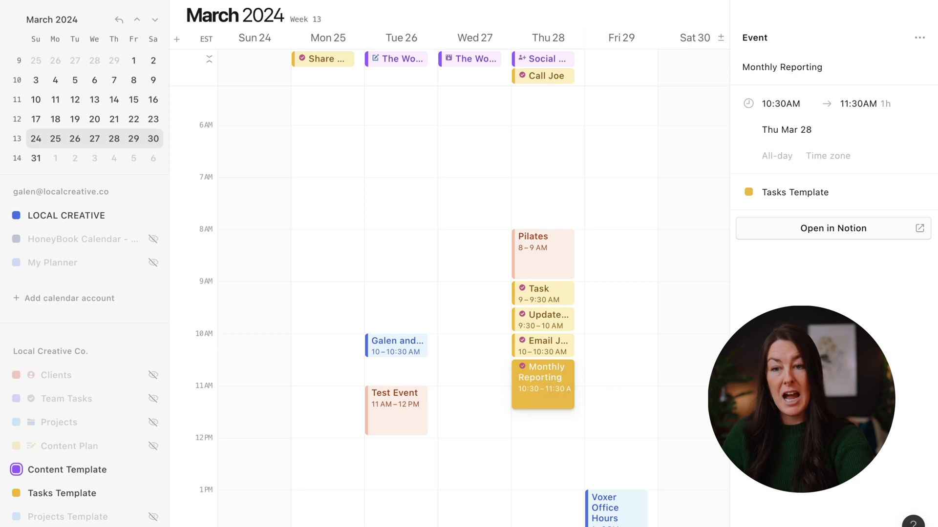
key("Escape")
scroll(488, 195, "down", 1)
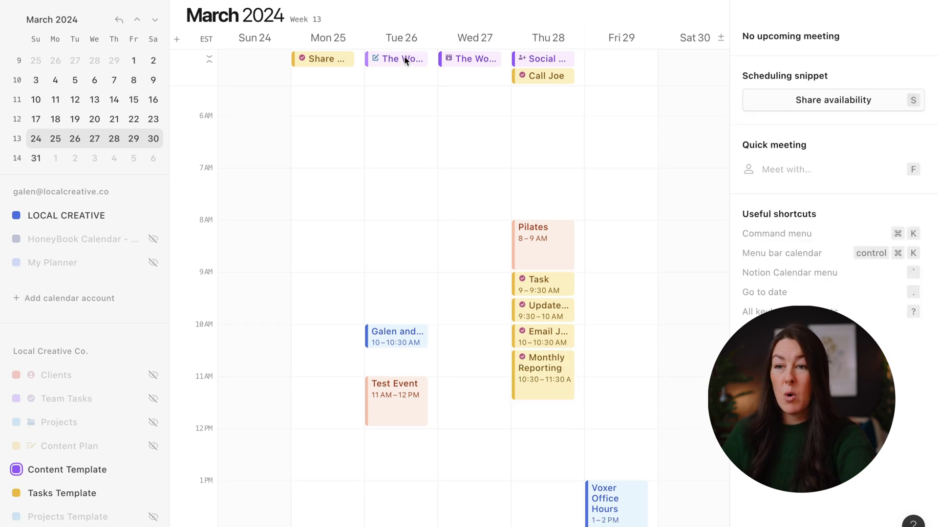
Time-block the all-day Dog Breeds items at 9 AM Tue and 10 AM Wed, Social Post at 12 PM Thu, and the call task at 9 AM Fri
left_click_drag(404, 58, 405, 283)
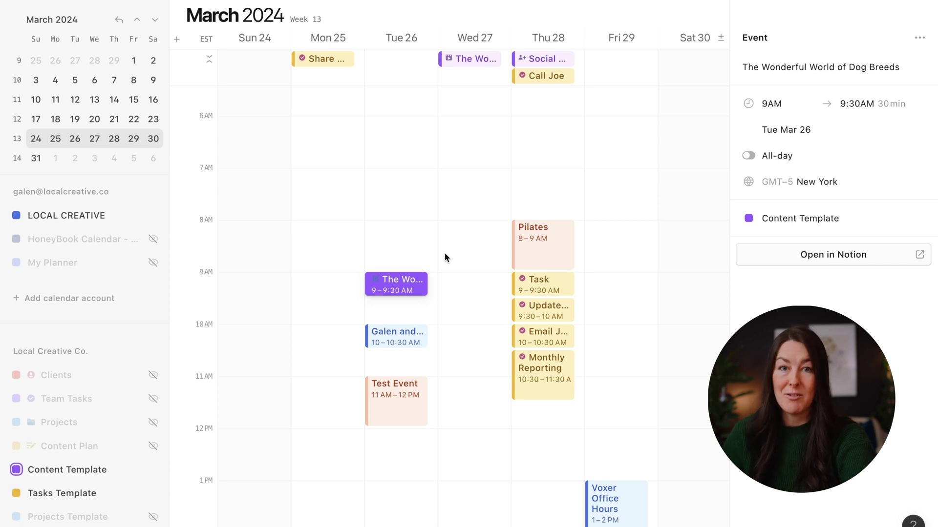
left_click_drag(396, 287, 472, 343)
left_click_drag(549, 58, 555, 447)
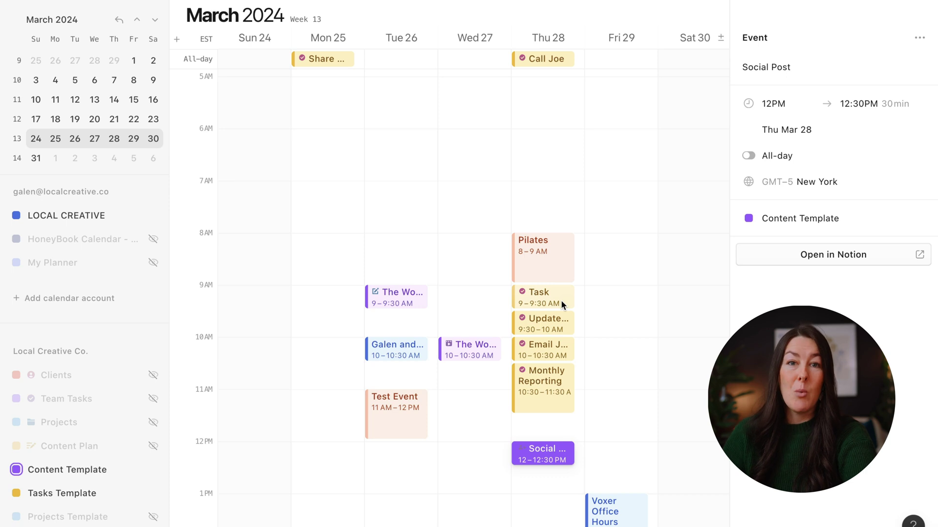
left_click_drag(546, 59, 620, 295)
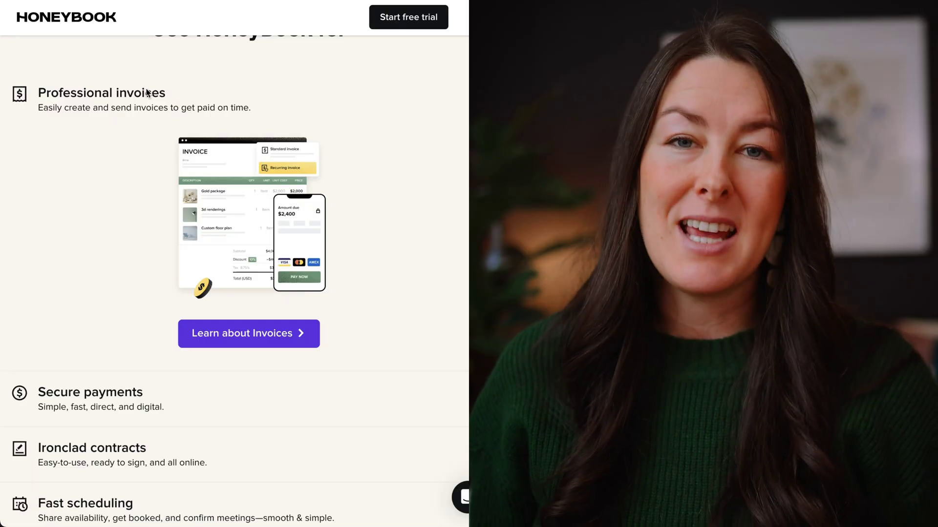
Browse the secure payments, contracts and scheduling features on the HoneyBook website
left_click(84, 395)
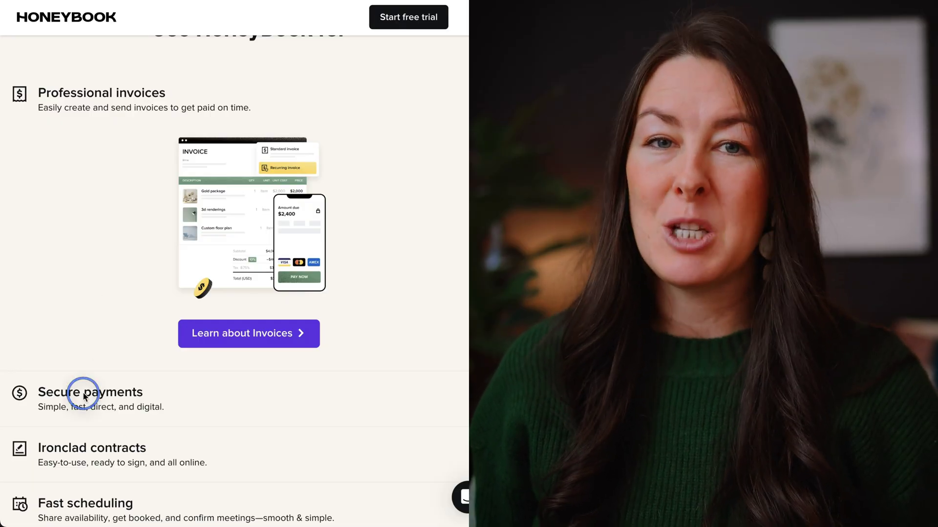
left_click(83, 397)
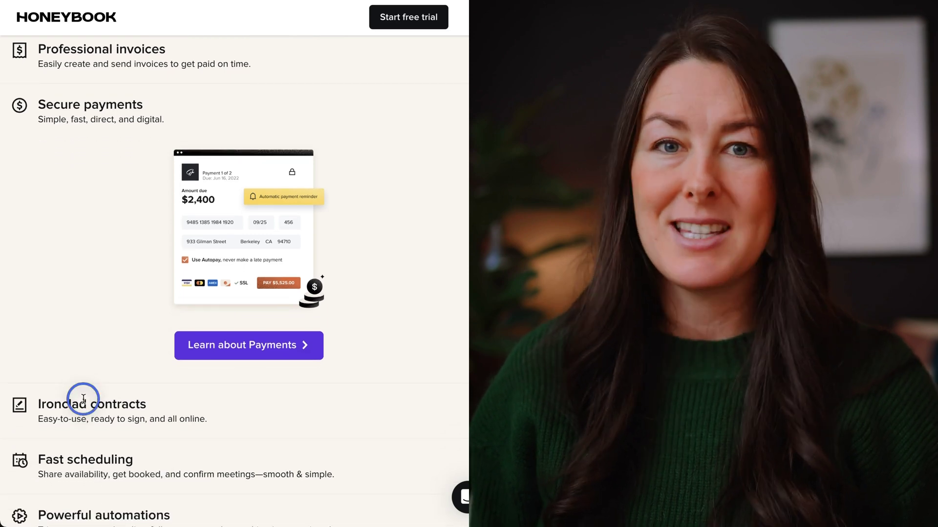
left_click(83, 415)
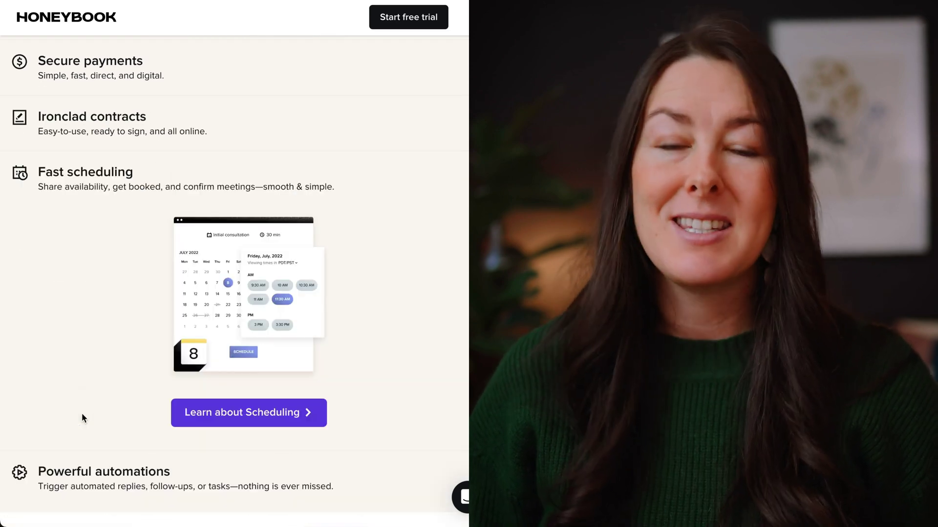
left_click(83, 410)
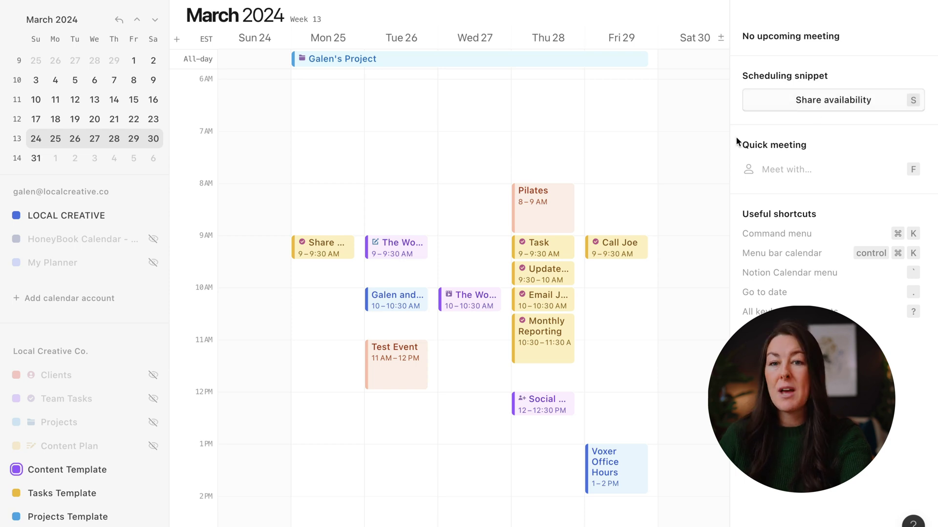
Share availability from Notion Calendar by marking Wed Mar 27 from 11 AM to 1 PM and Fri Mar 29 from 10 AM to 12 PM
left_click(823, 103)
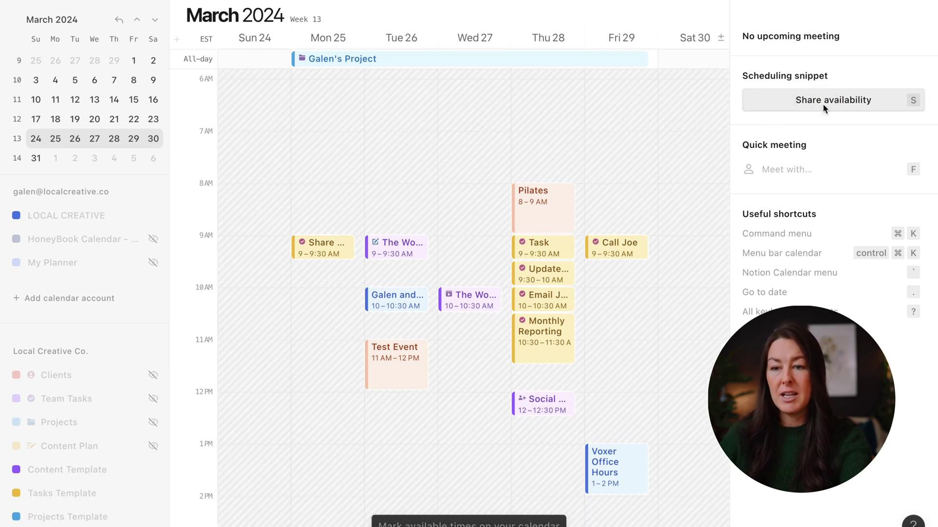
left_click_drag(467, 338, 467, 444)
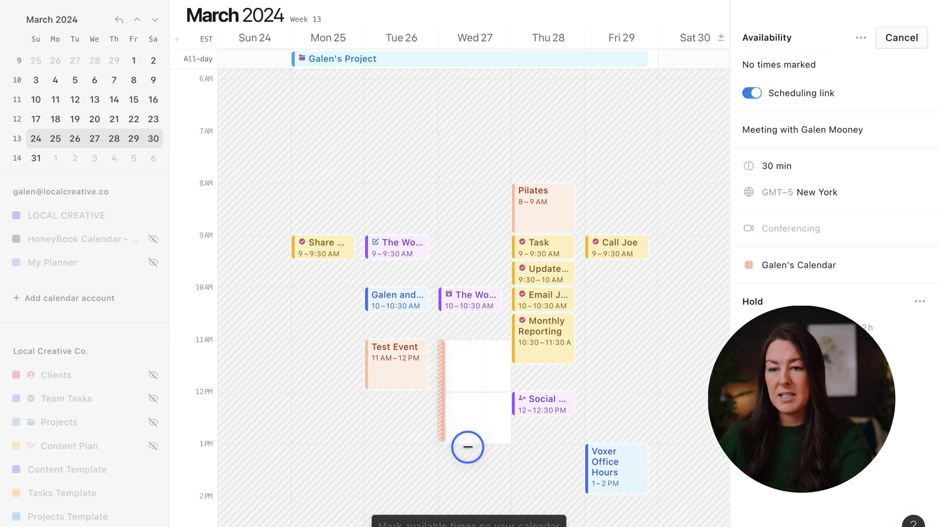
left_click_drag(617, 287, 618, 385)
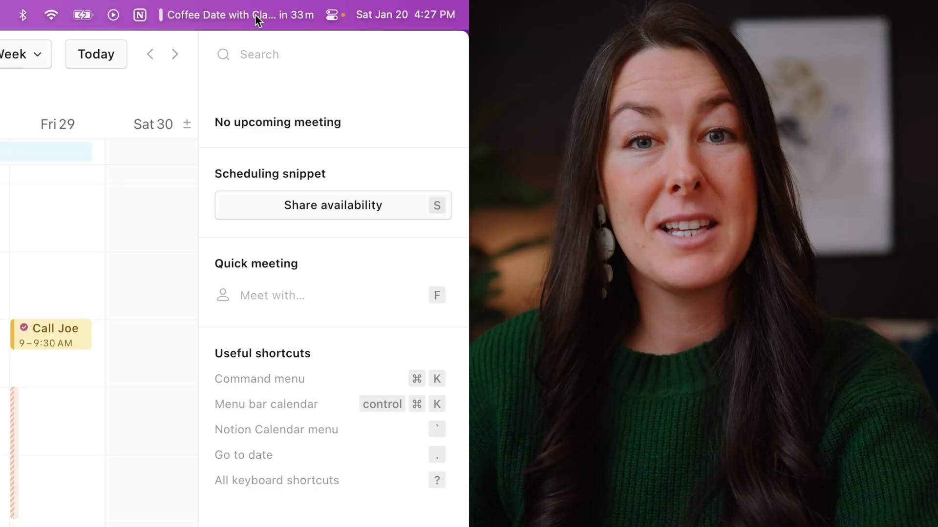
Check the upcoming events in Notion Calendar's macOS menu bar calendar and close the list
left_click(256, 14)
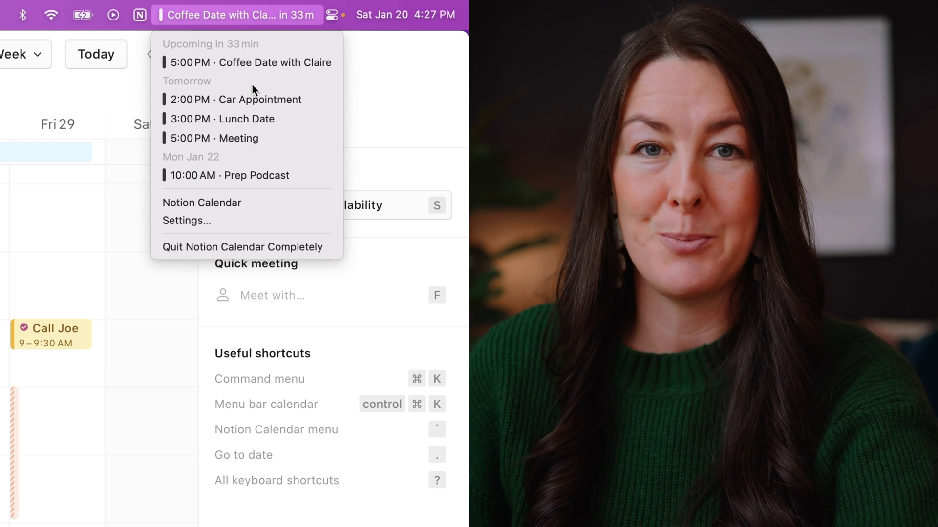
left_click(283, 15)
left_click(275, 14)
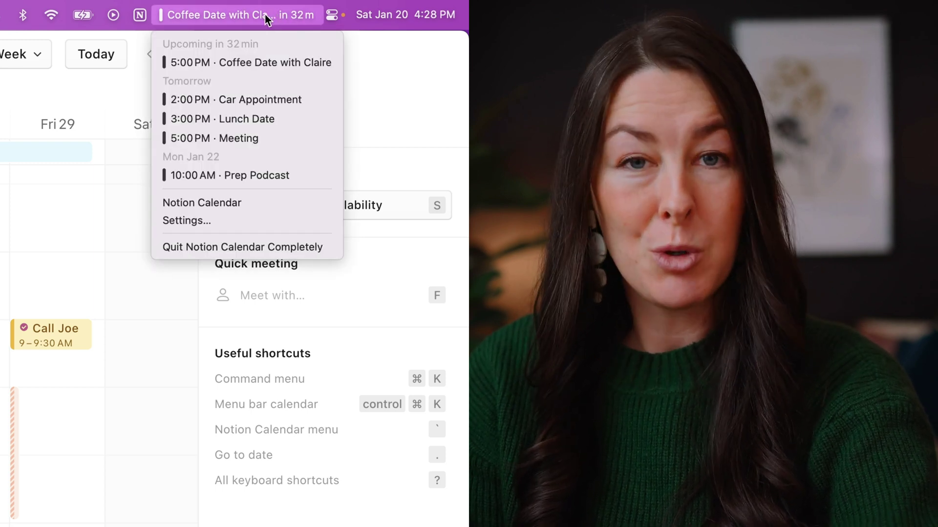
left_click(225, 11)
left_click_drag(138, 14, 184, 16)
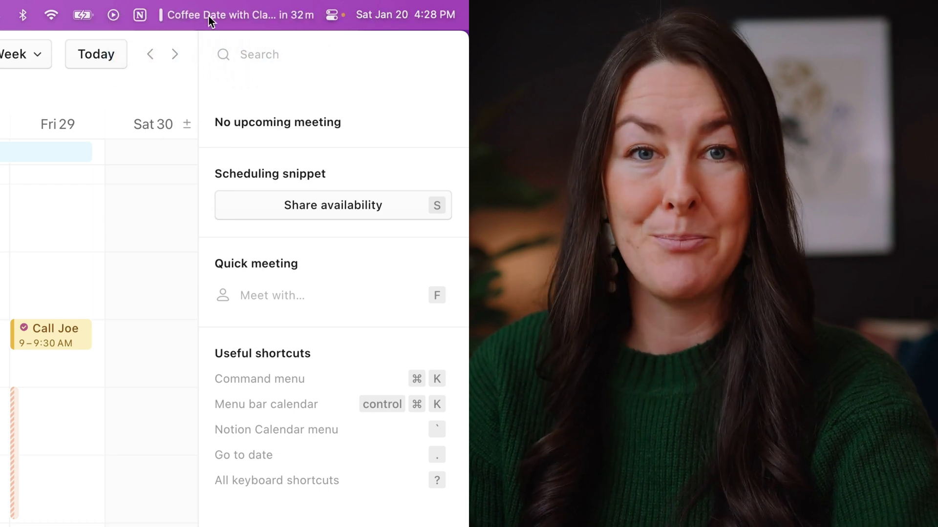